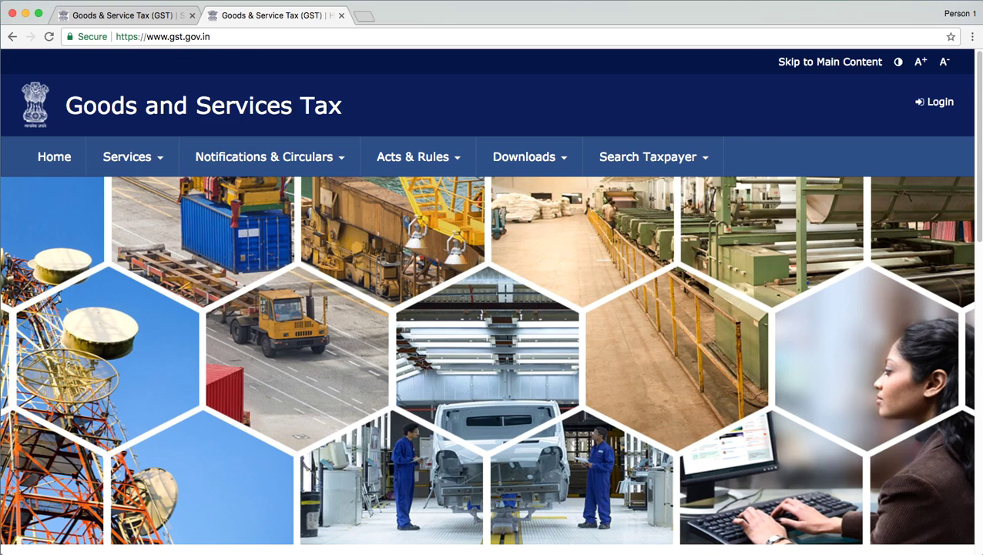
Step: Log in to the GST Portal with the taxpayer's username, password and captcha characters
scroll(981, 164, down, 2)
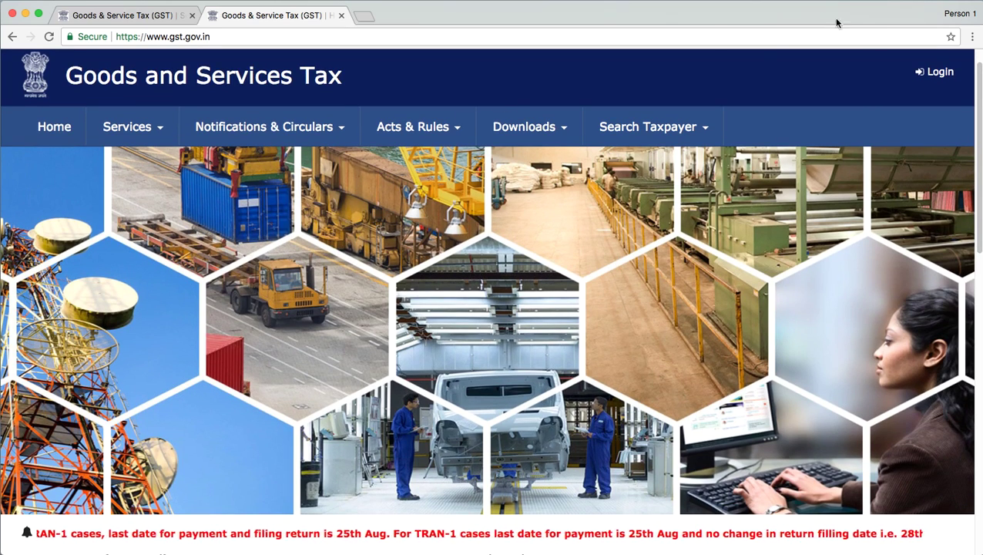
click(942, 75)
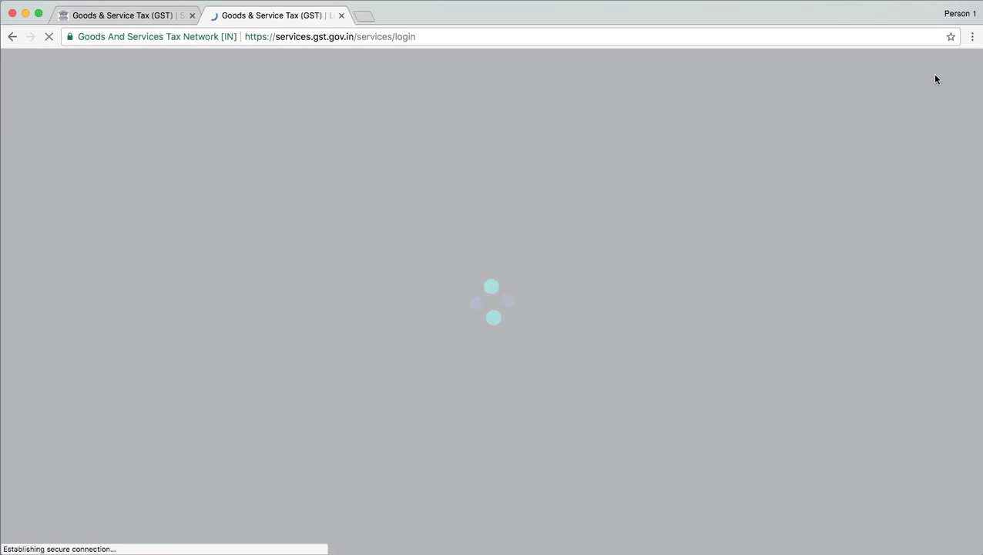
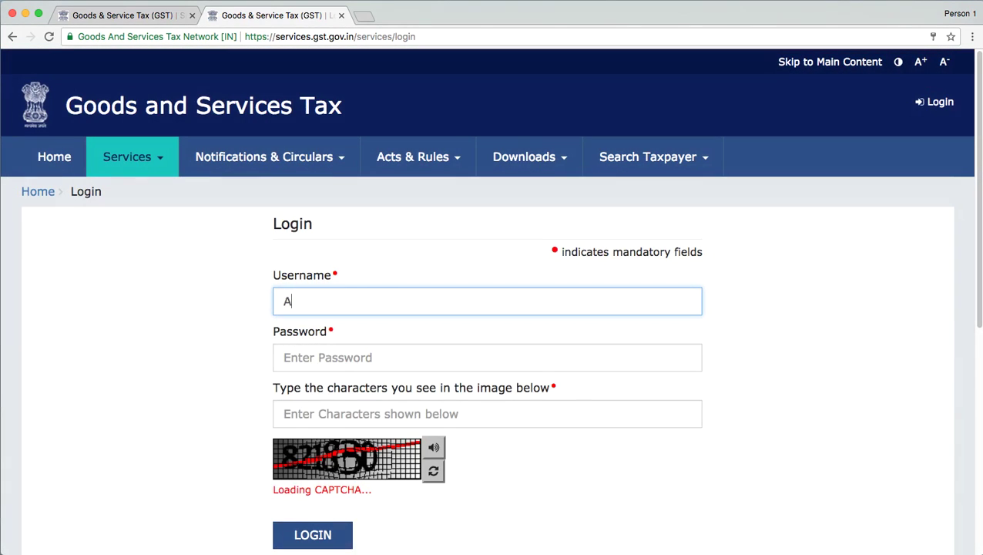
key(BackSpace)
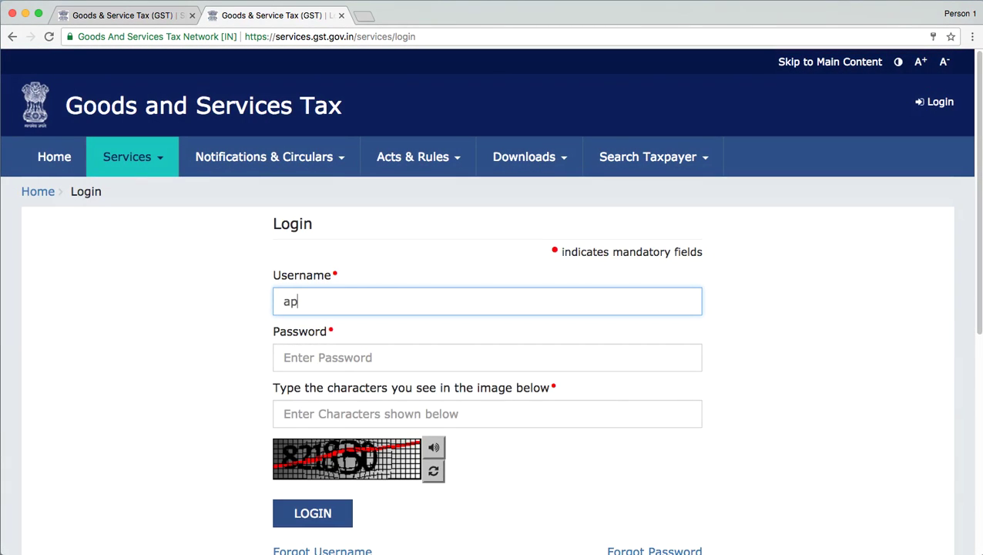
click(487, 357)
text(•••••••••)
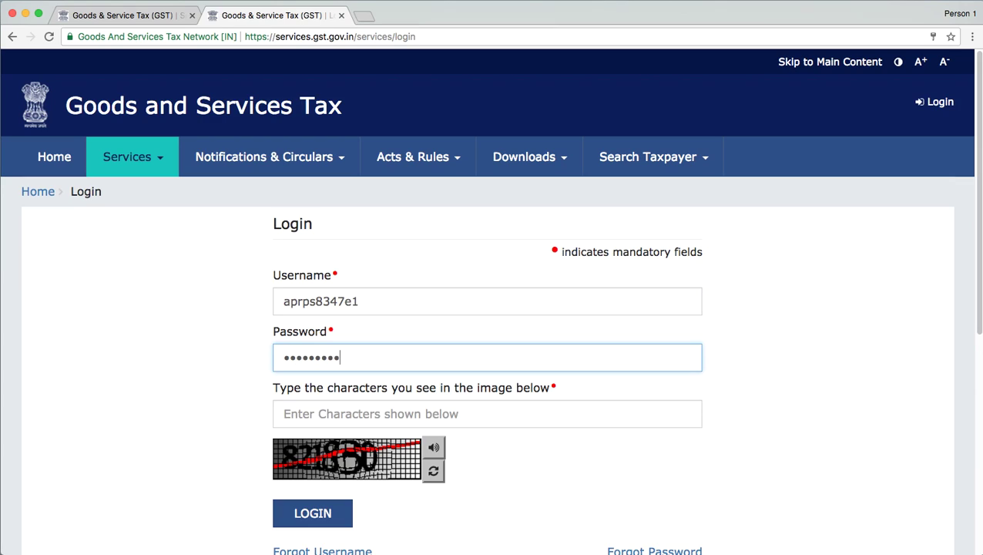
text(••)
click(370, 414)
text(821830)
key(Return)
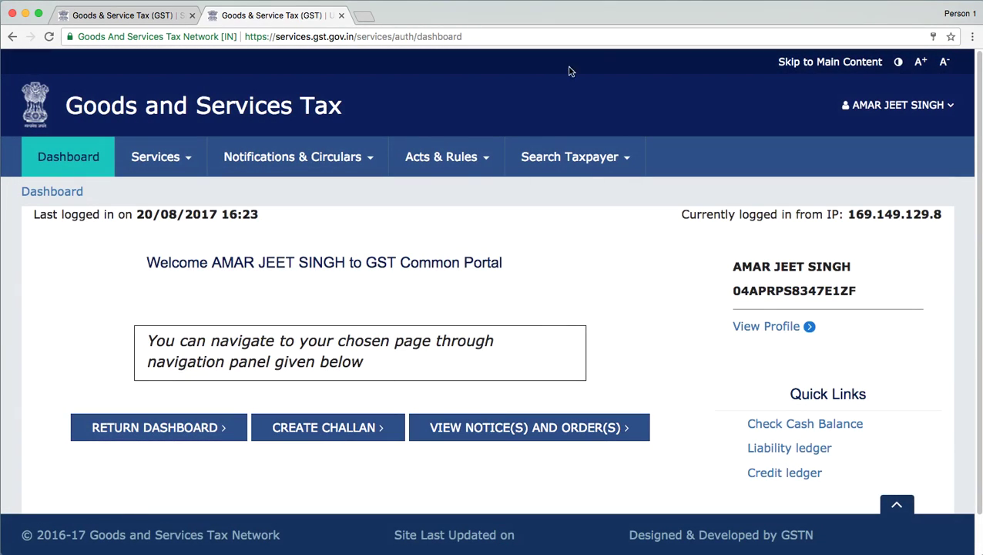
drag(973, 101, 977, 115)
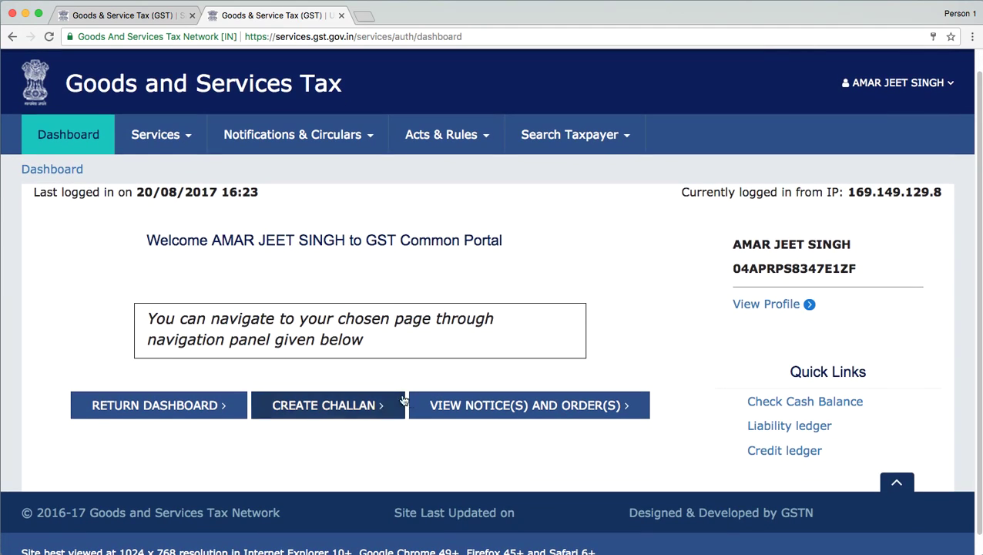
drag(977, 115, 978, 130)
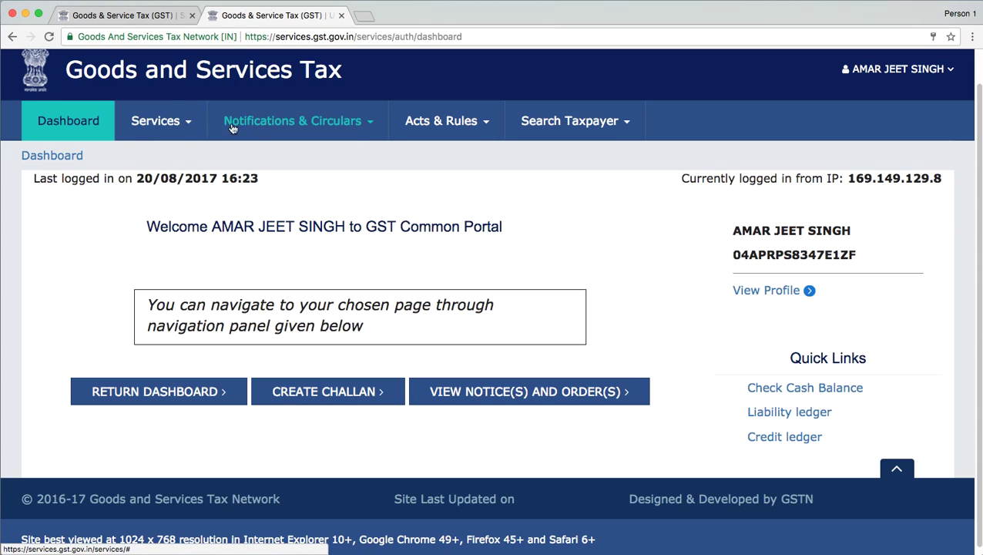
Step: Browse the Services menu's Registration, Ledgers, Returns and Payments sections
click(156, 121)
mouse_move(96, 158)
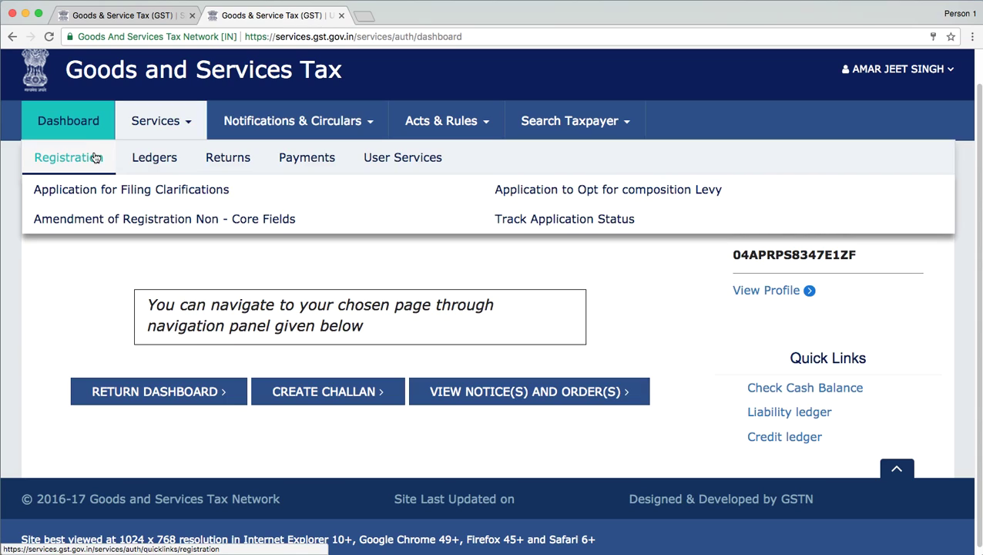
mouse_move(152, 162)
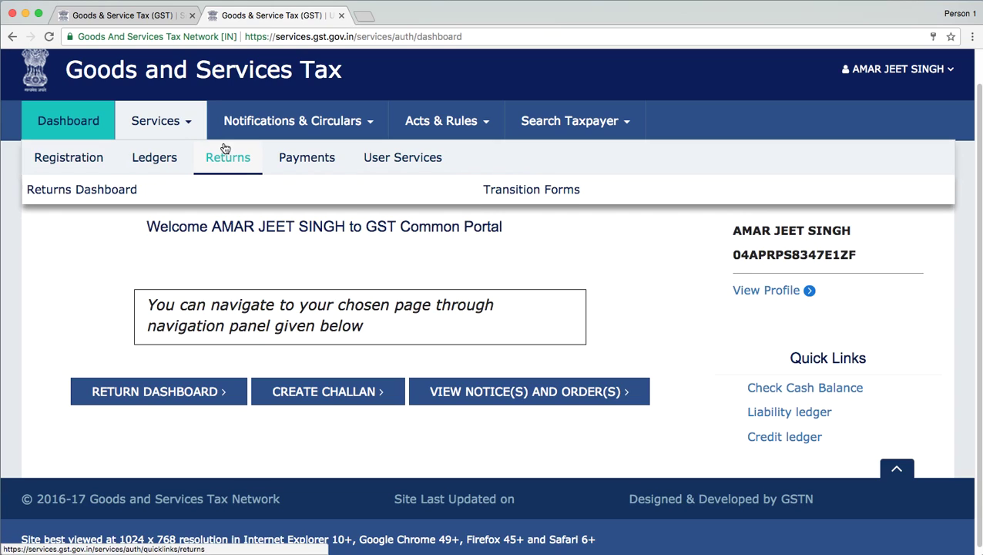
mouse_move(346, 162)
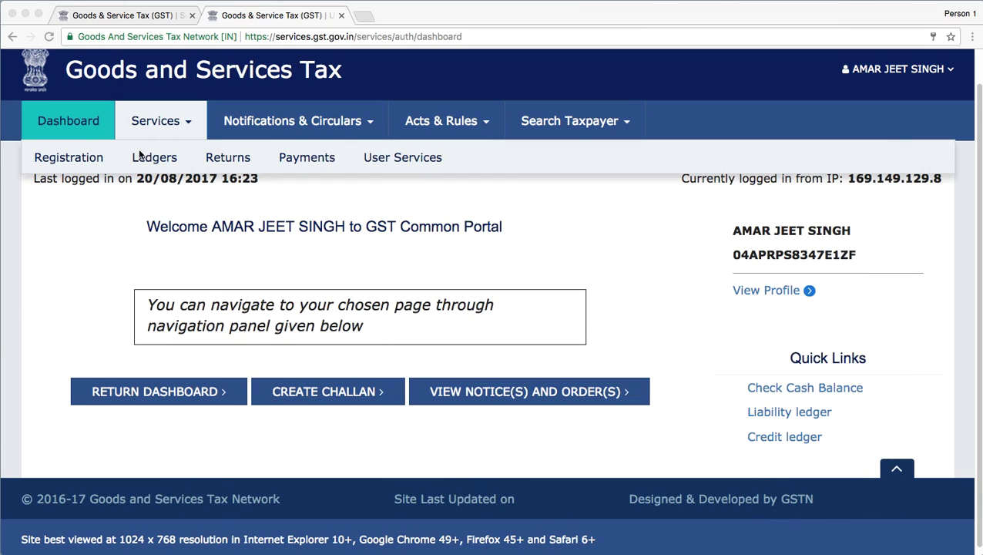
click(152, 158)
mouse_move(155, 159)
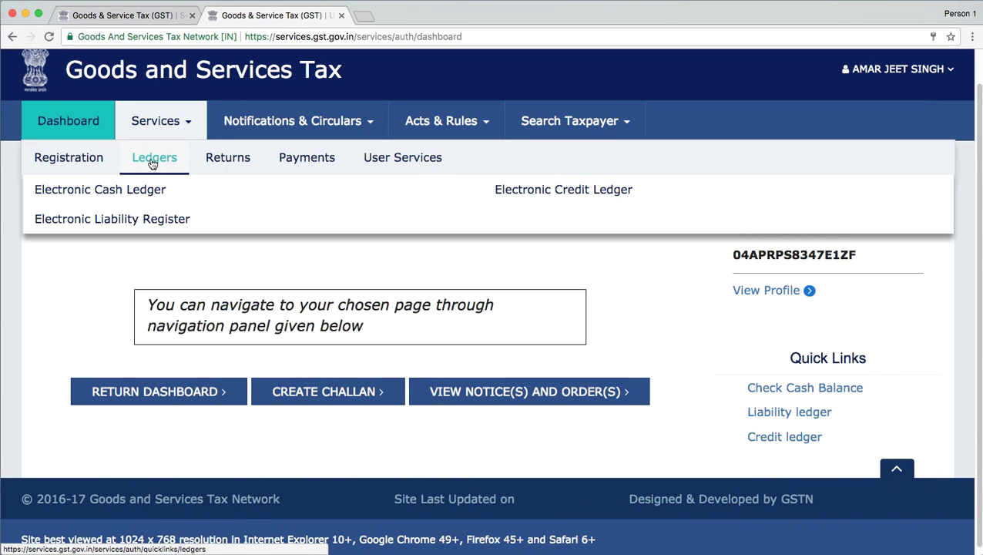
Step: Check the Electronic Cash Ledger (₹2,000.00) and Electronic Credit Ledger (0.00) balances
click(118, 196)
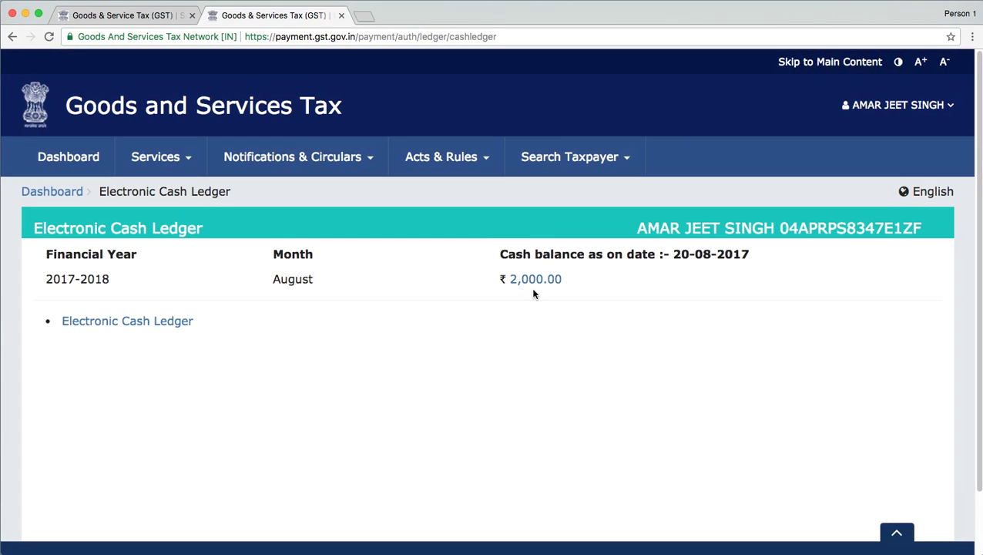
click(155, 157)
mouse_move(164, 194)
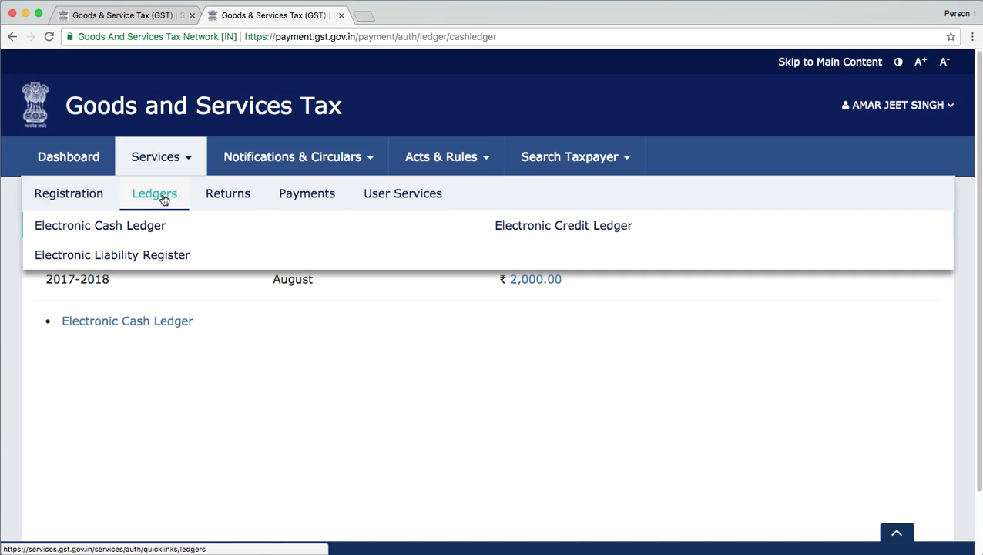
click(560, 225)
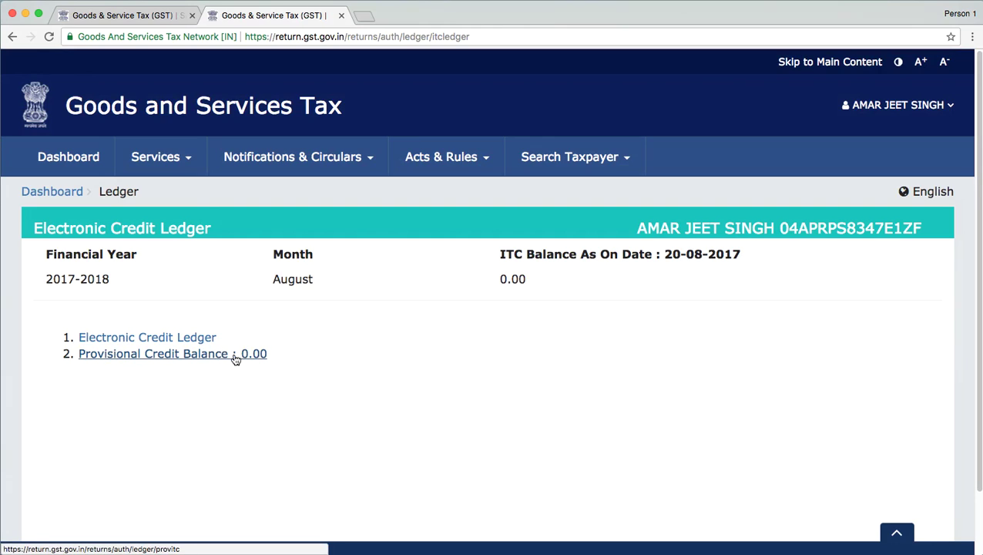
Step: View the Electronic Liability Register and bring up the Payments options including Create Challan
click(148, 163)
mouse_move(154, 200)
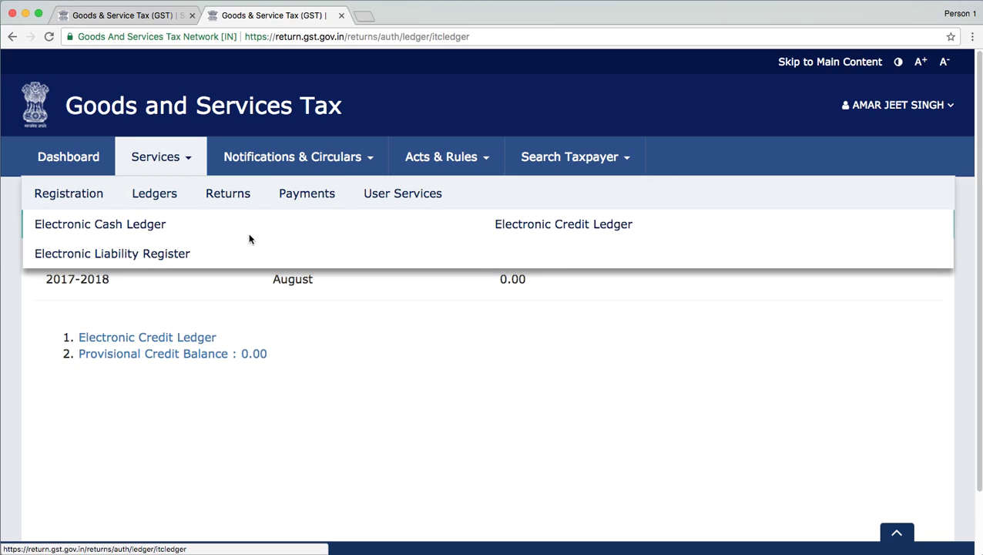
click(106, 256)
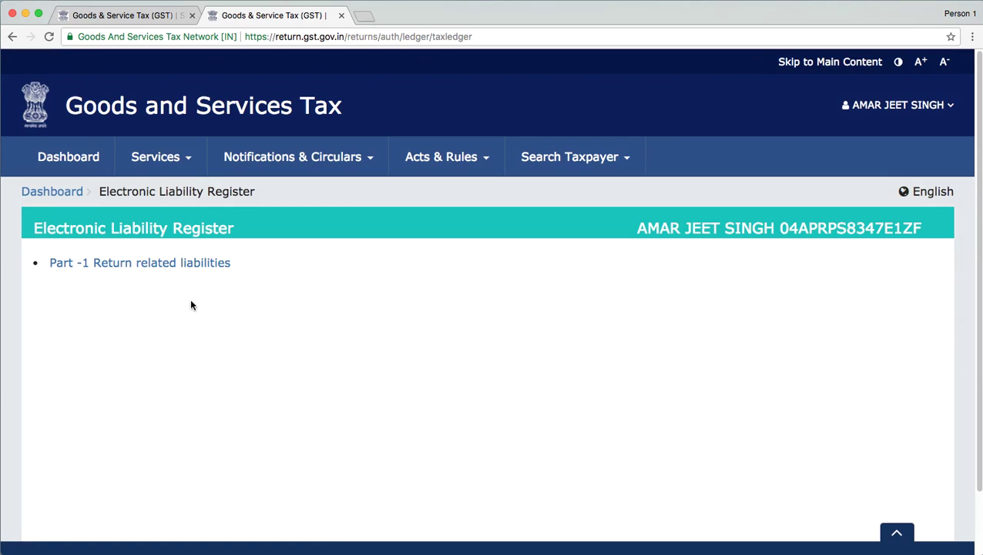
click(163, 165)
mouse_move(330, 211)
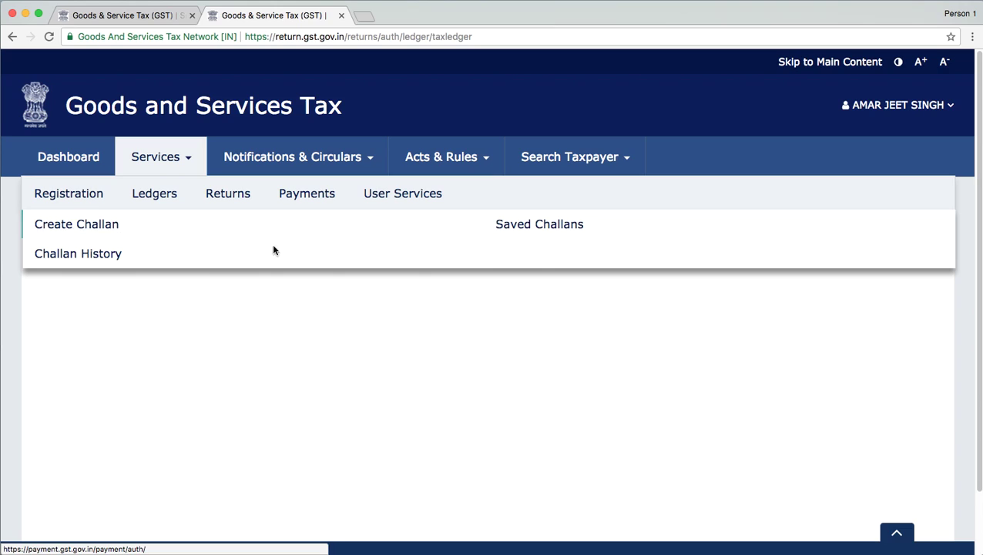
Step: Start a new challan and enter CGST tax 500 and IGST tax 1000
click(88, 225)
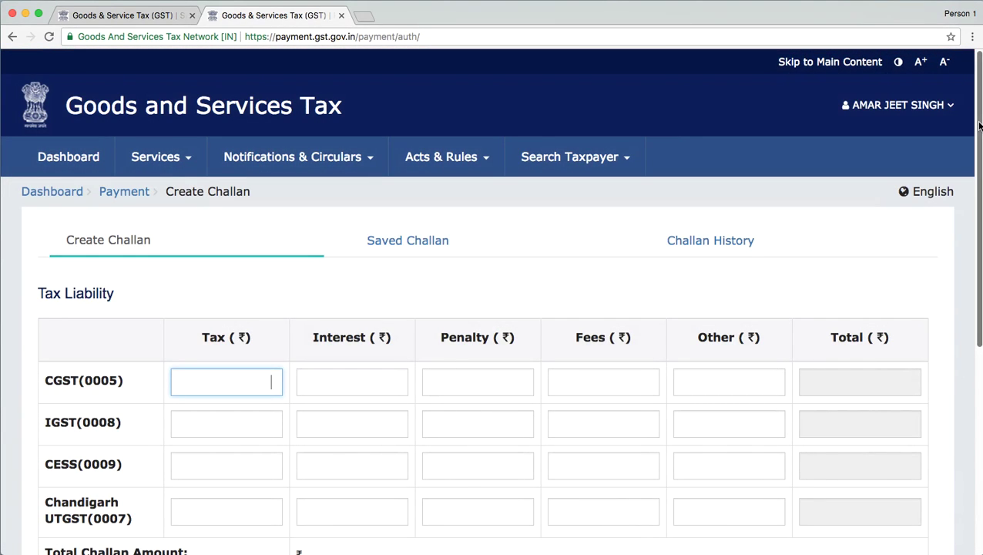
drag(974, 123, 976, 145)
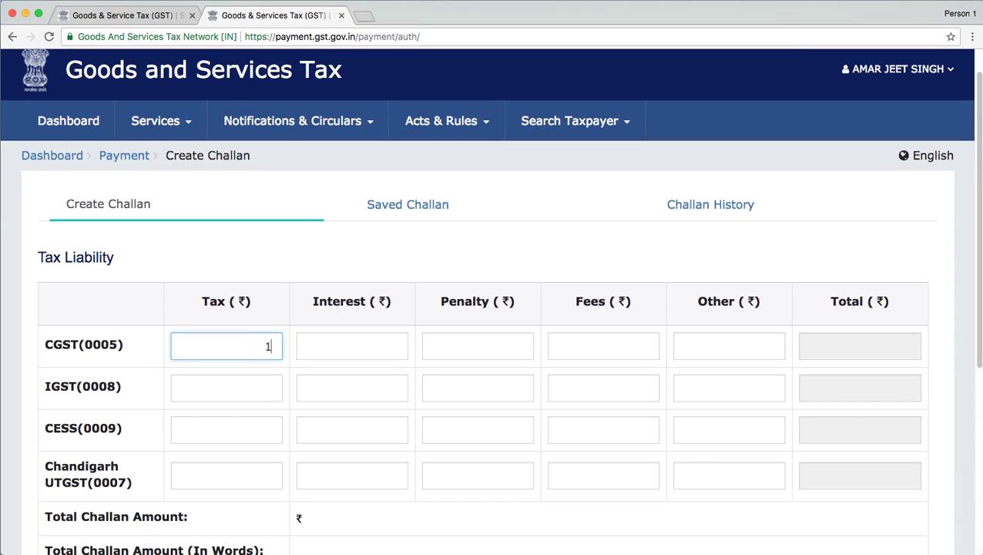
text(0)
key(BackSpace)
key(BackSpace)
text(500)
click(254, 388)
text(1000)
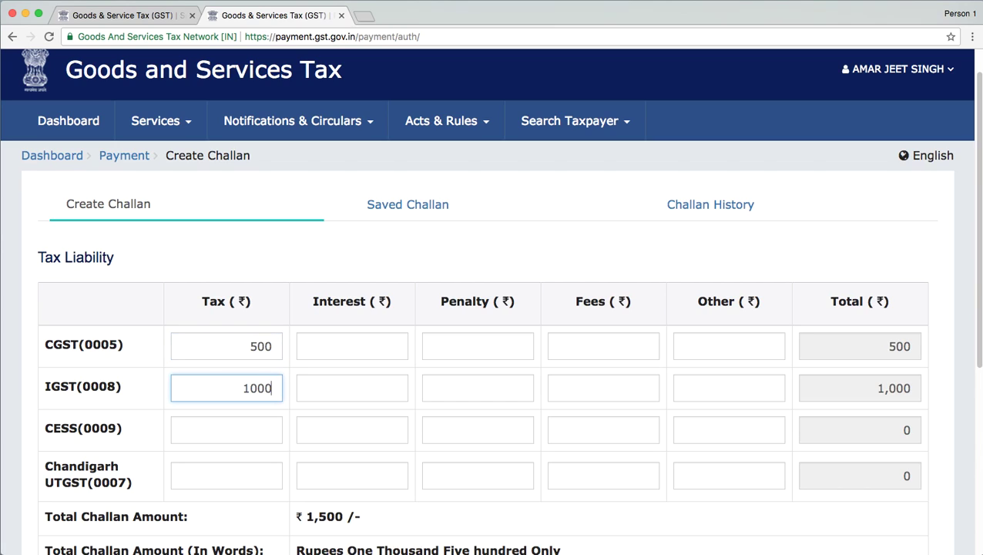
Step: Enter Chandigarh UTGST tax 500, bringing the challan total to ₹2,000
click(245, 472)
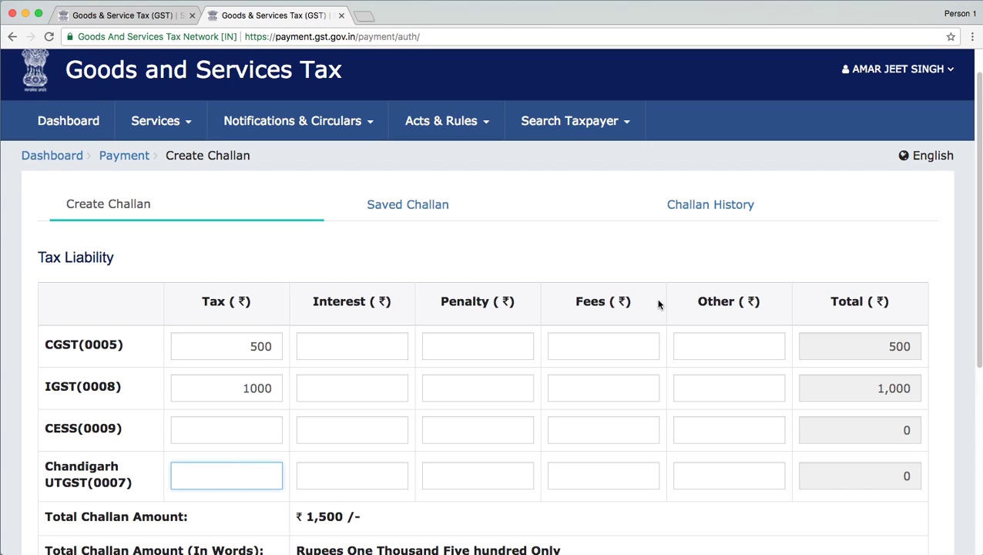
drag(976, 219, 977, 245)
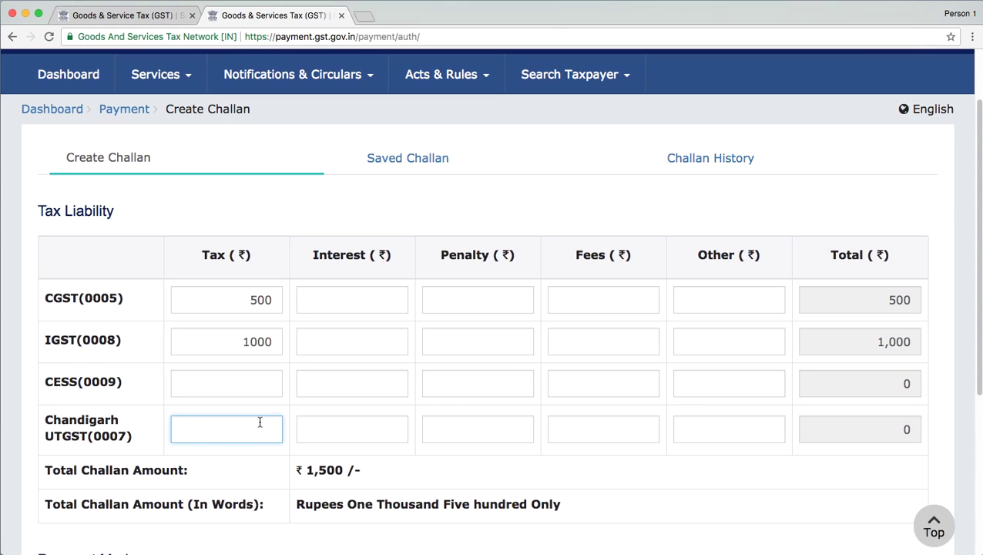
text(500)
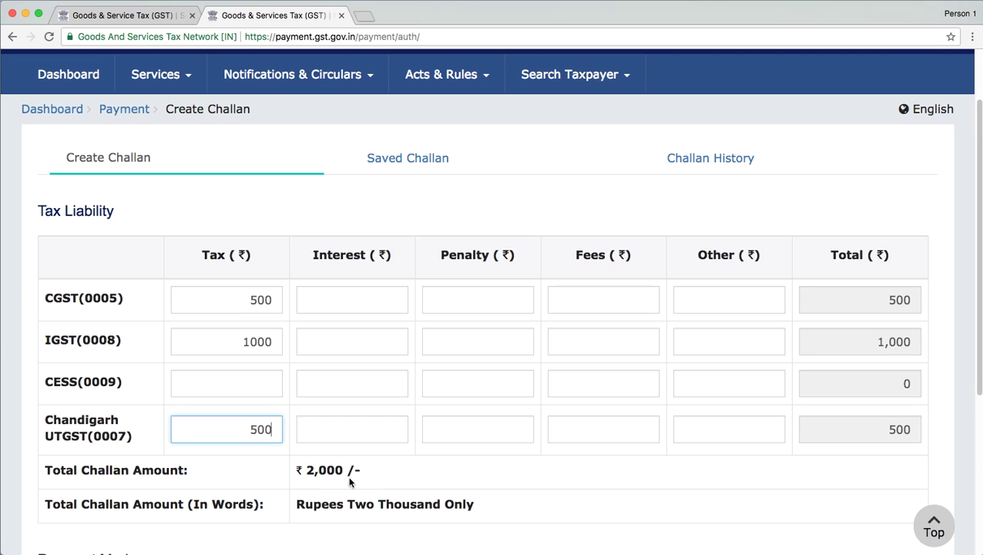
click(337, 301)
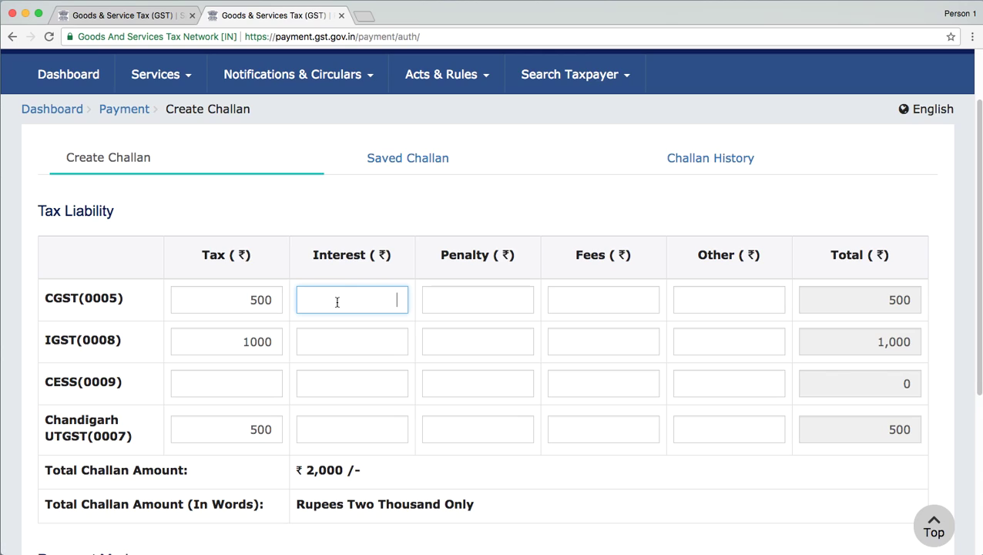
click(446, 292)
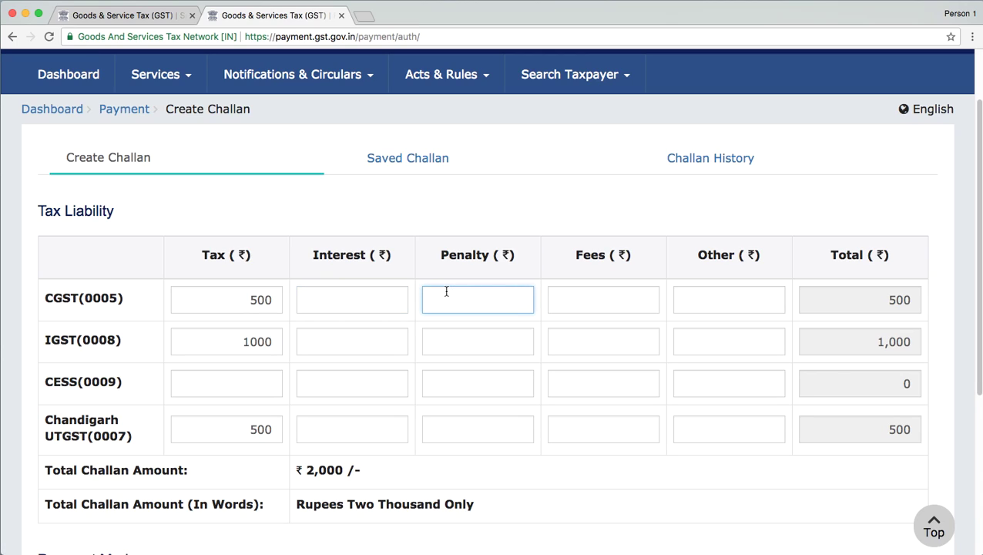
click(358, 378)
click(482, 390)
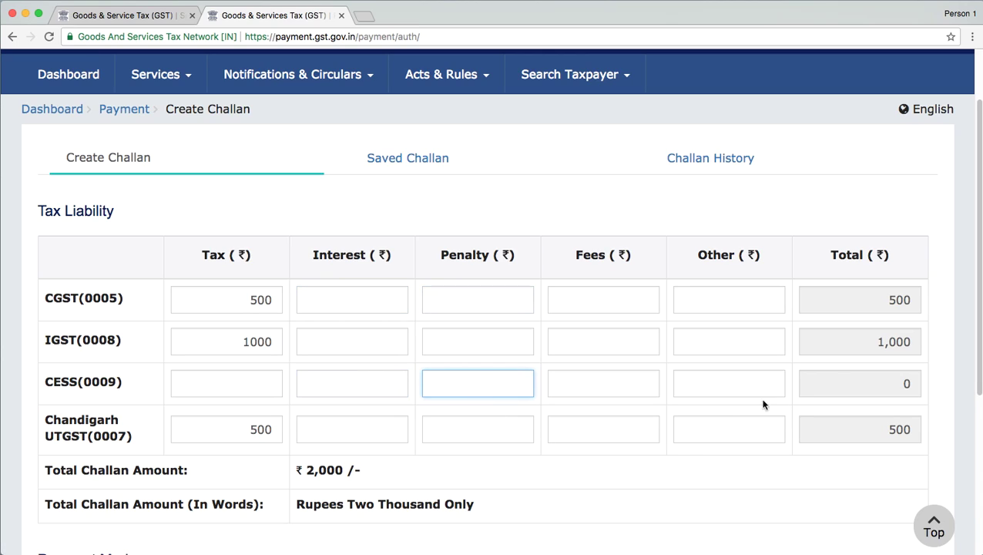
drag(976, 328, 960, 478)
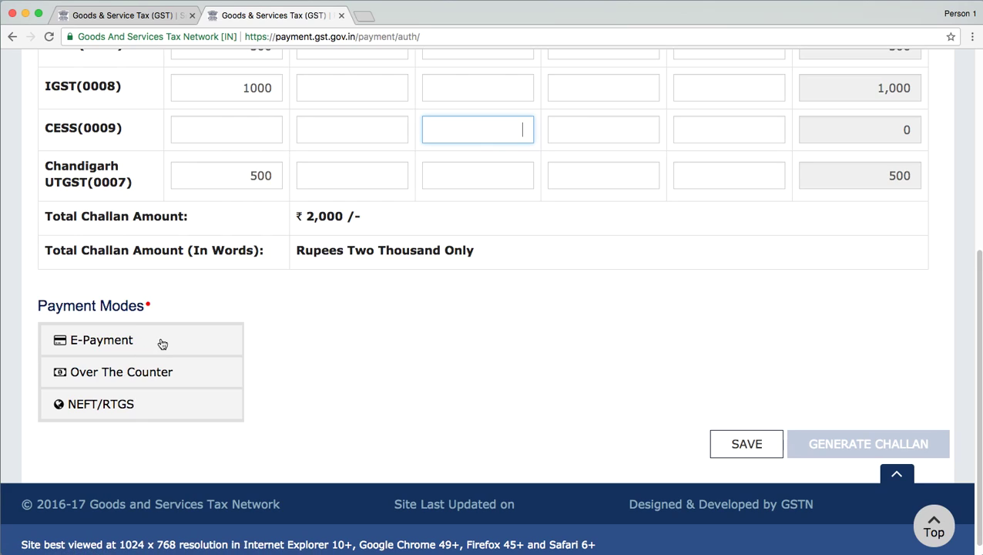
Step: Choose E-Payment and generate the ₹2,000 challan, valid until 04/09/2017
click(120, 344)
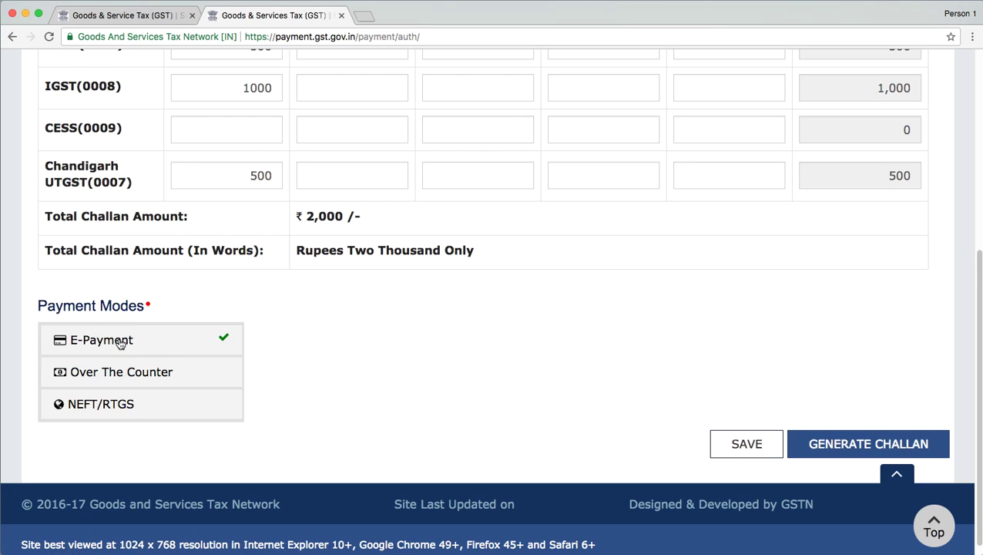
click(867, 444)
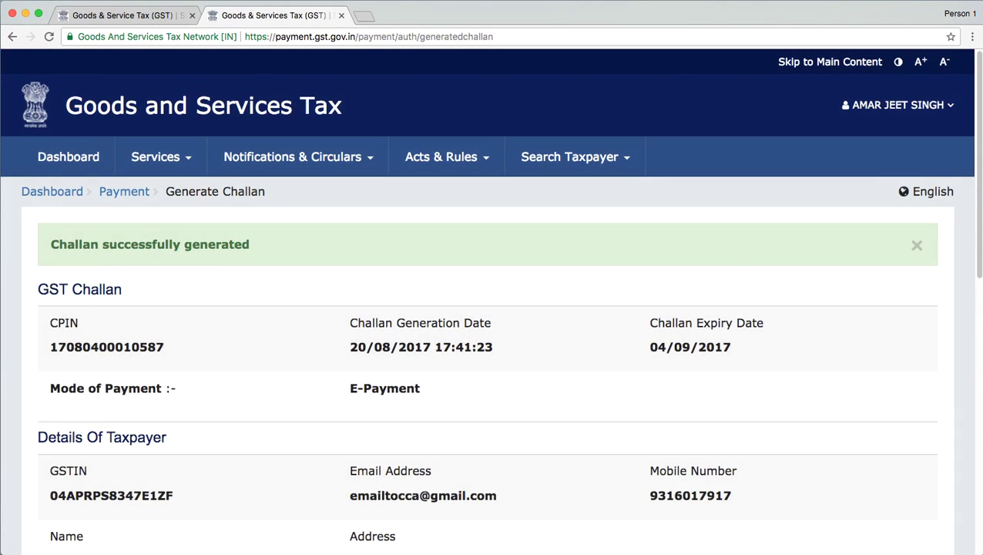
drag(975, 242, 975, 299)
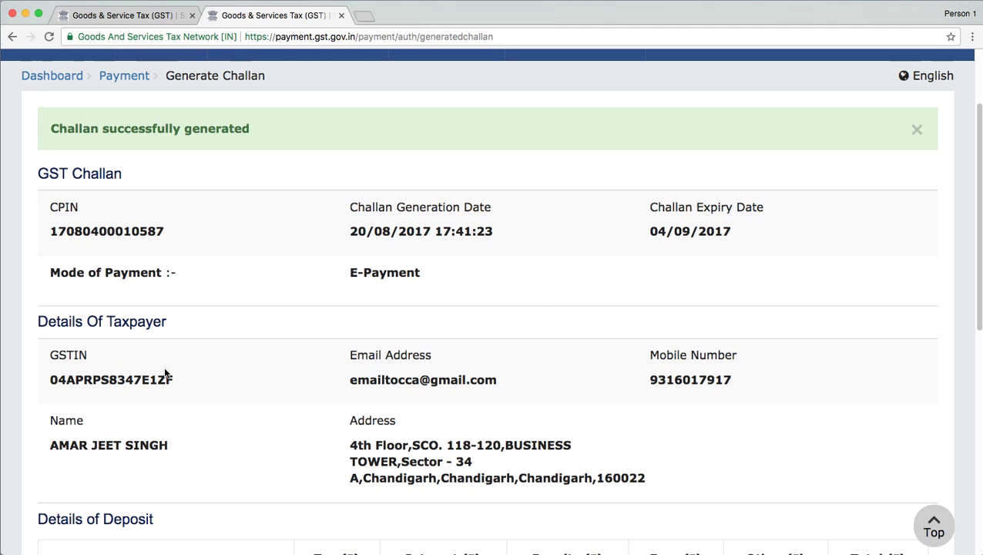
drag(977, 235, 976, 295)
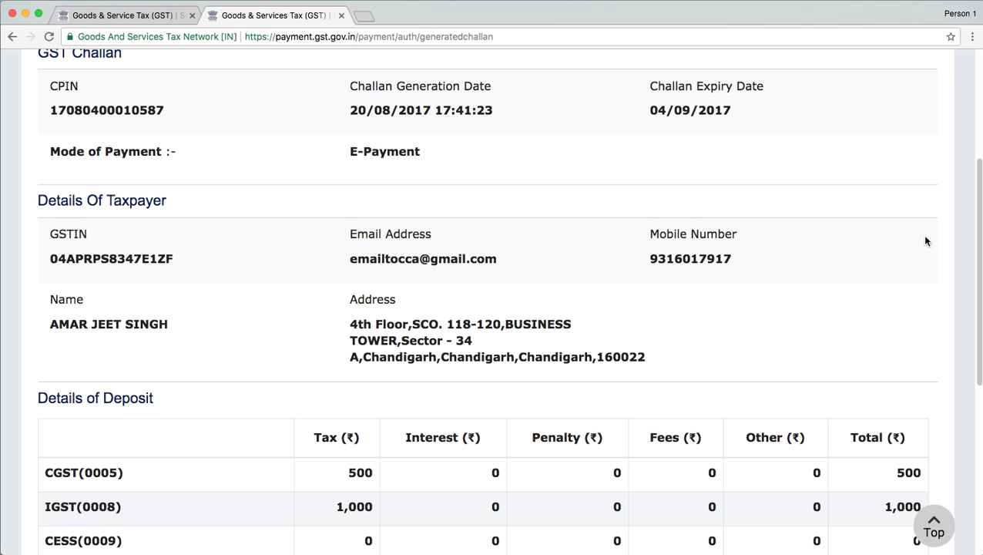
drag(976, 223, 951, 382)
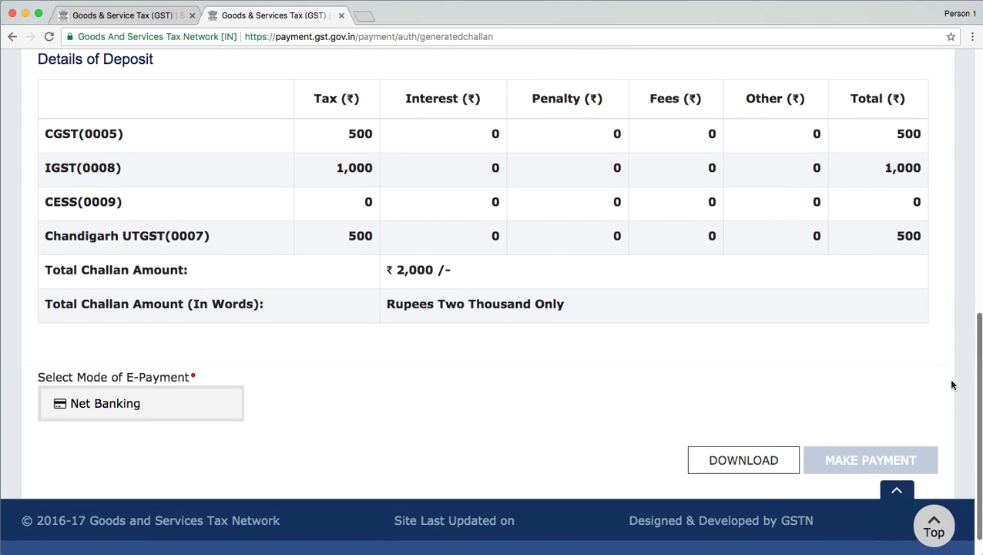
Step: Pay by Net Banking with State Bank of India as the bank
click(122, 408)
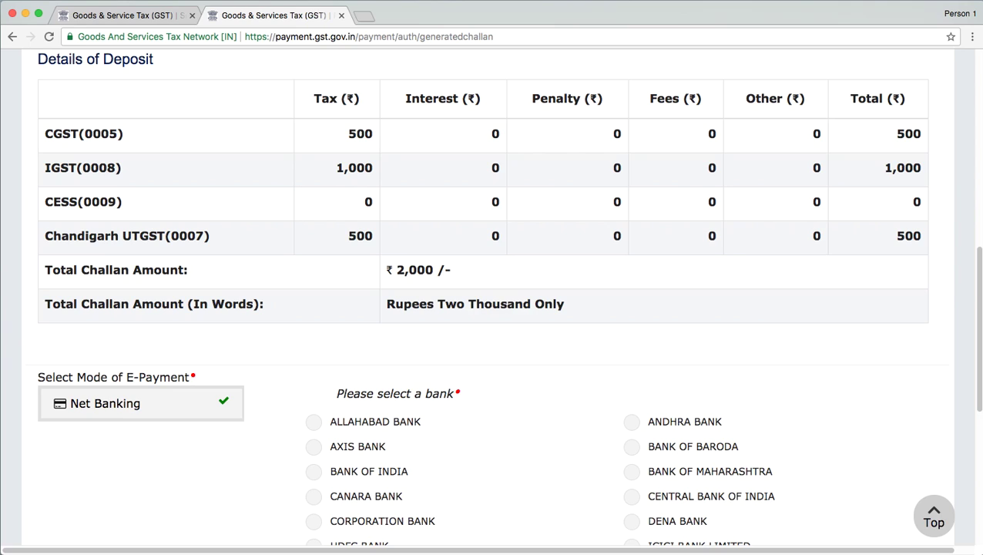
drag(977, 286, 979, 387)
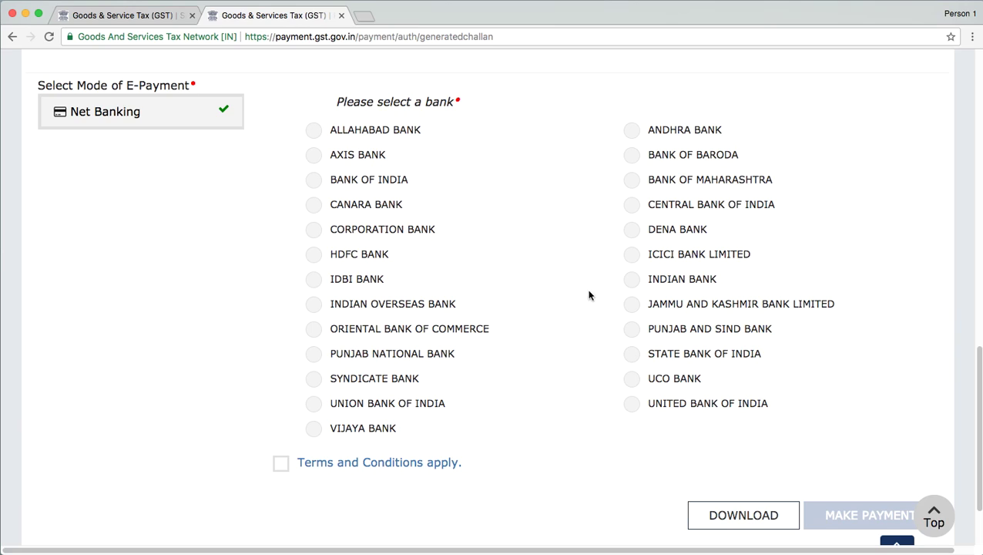
click(632, 358)
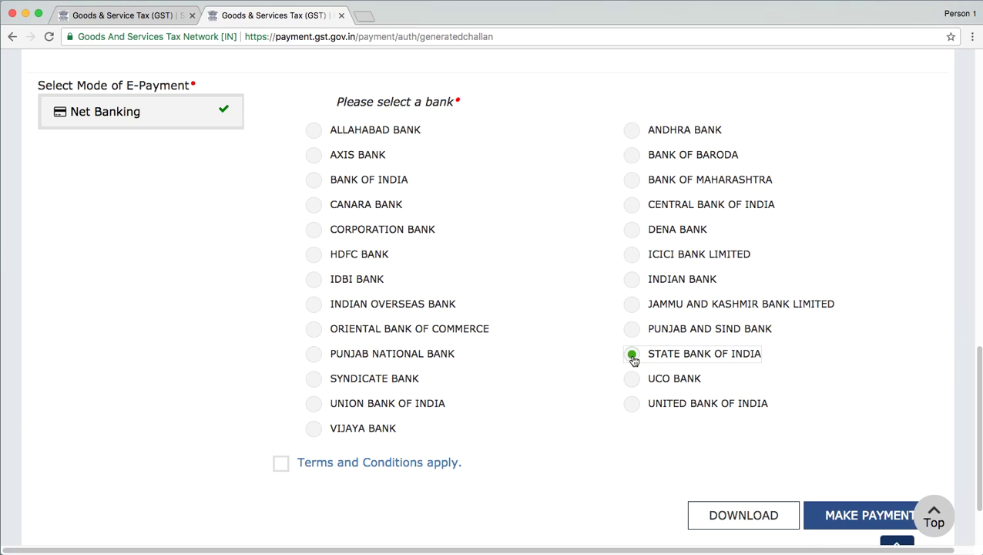
Step: Accept the terms and conditions and make the payment through SBI
click(280, 465)
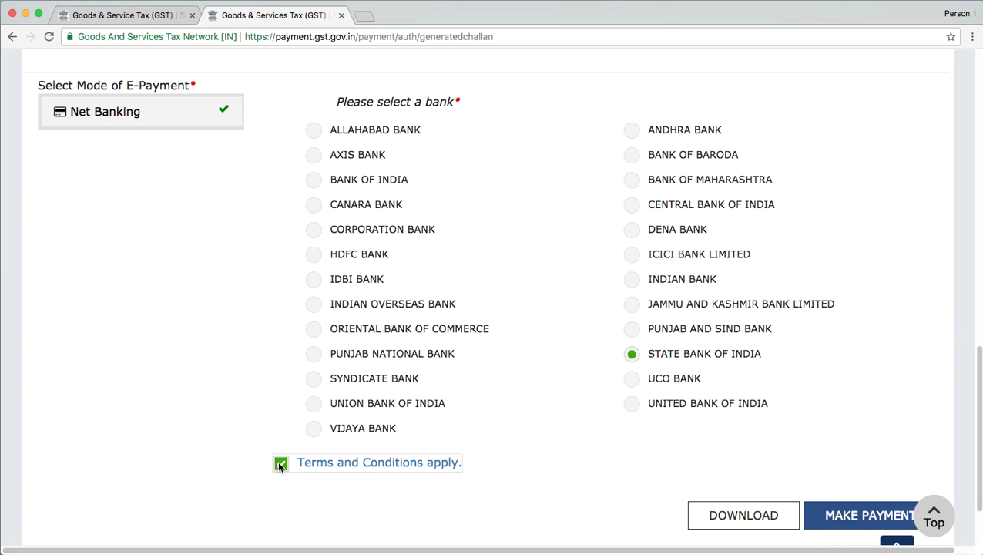
click(847, 516)
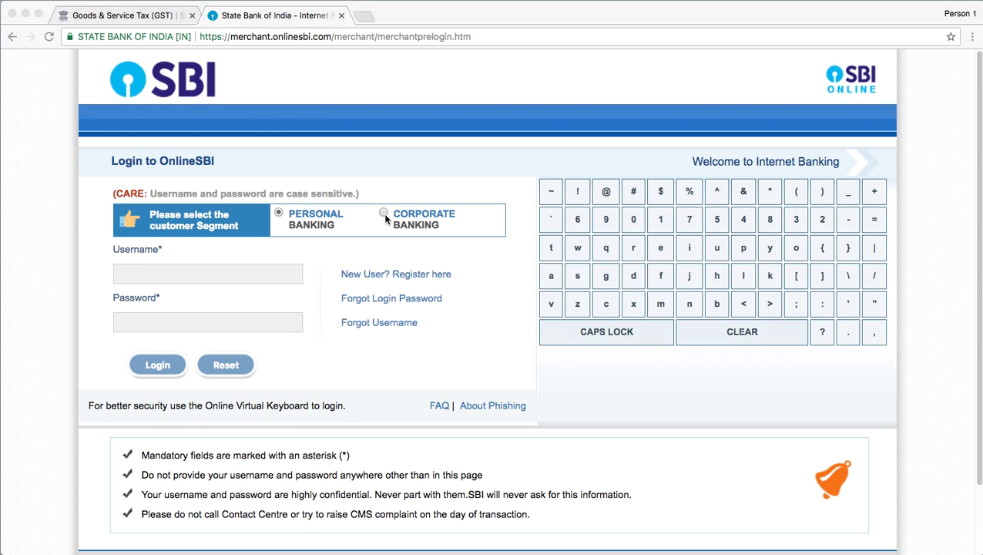
Step: Log in to OnlineSBI corporate banking with the username and password
click(243, 275)
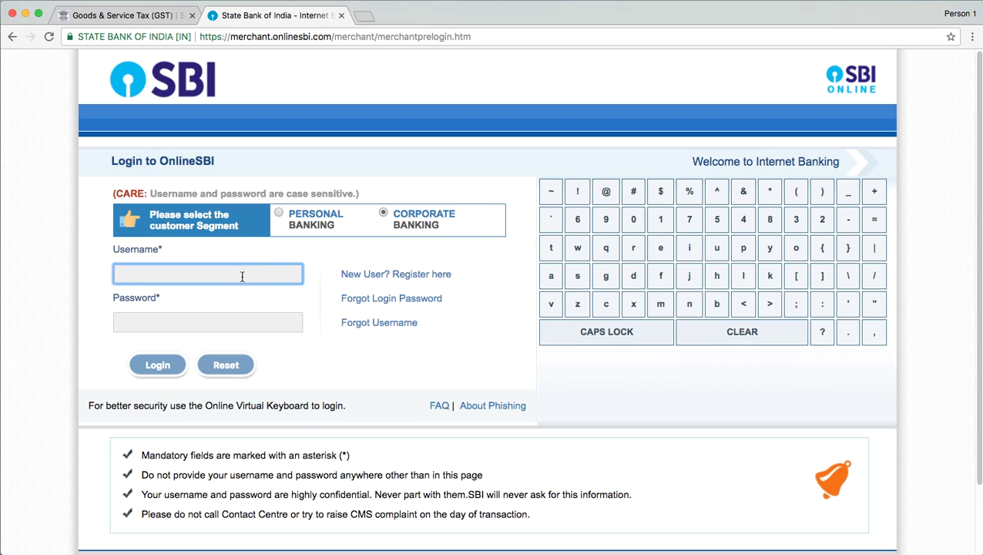
click(177, 324)
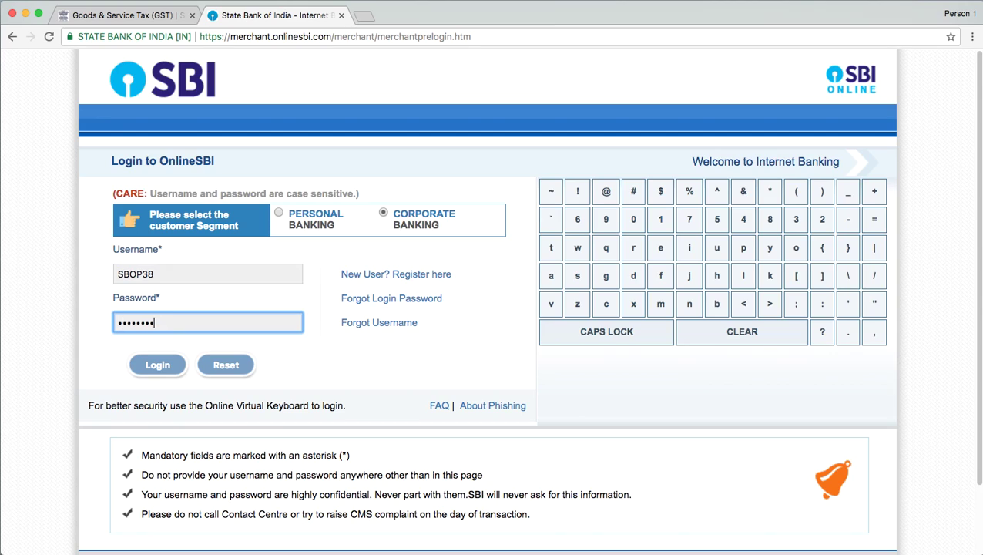
click(160, 364)
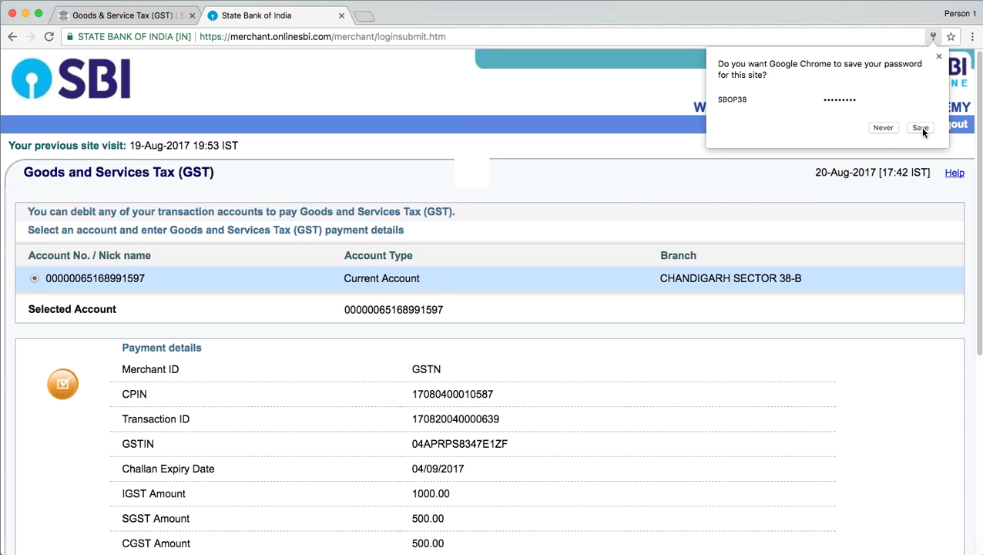
Step: Decline Chrome's password saving, review the GST payment details and confirm them
click(880, 126)
drag(977, 139, 977, 174)
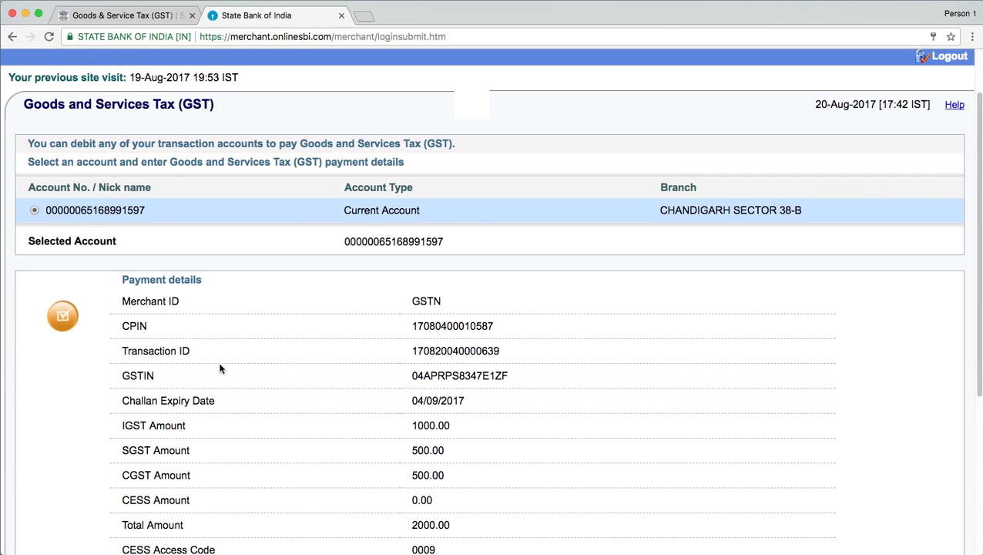
drag(977, 117, 979, 201)
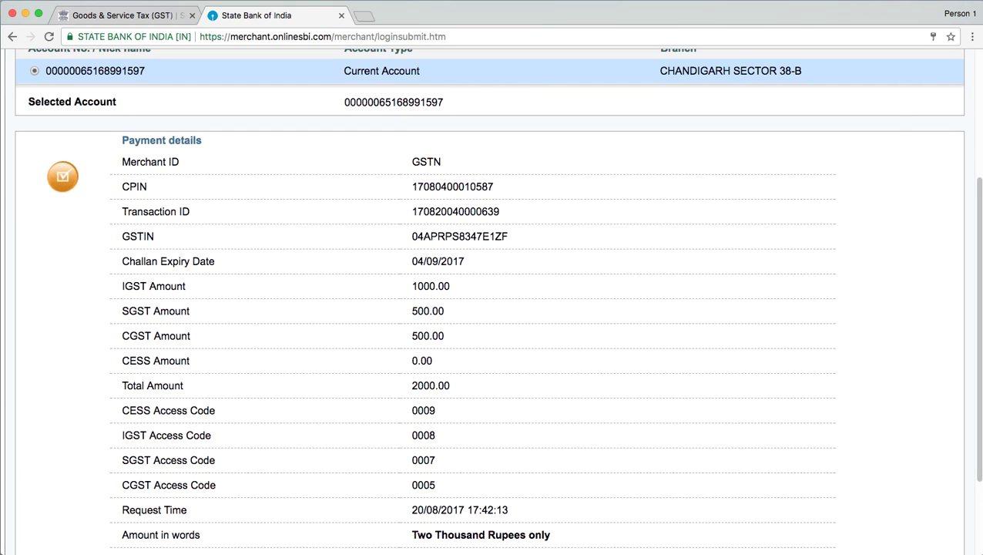
click(979, 212)
mouse_move(975, 241)
mouse_down()
mouse_move(976, 291)
mouse_move(970, 149)
mouse_move(970, 279)
mouse_move(970, 241)
mouse_up()
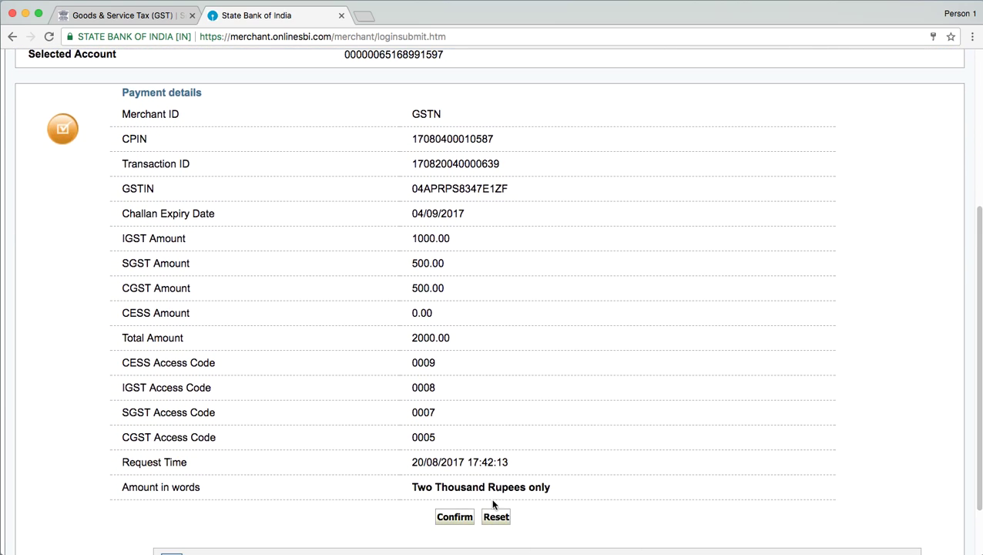
click(455, 517)
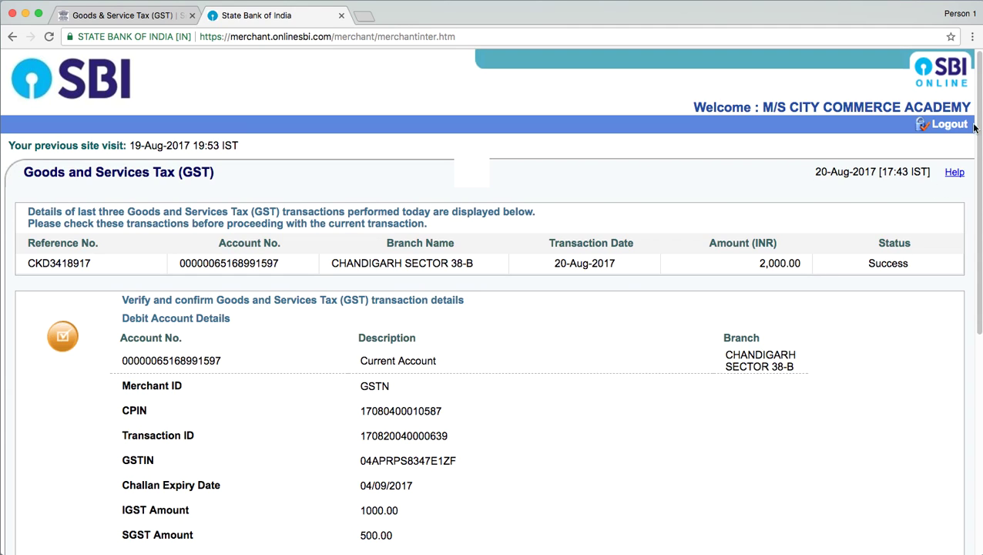
Step: Confirm the ₹2,000 GST transaction on the verification page to complete payment
drag(977, 75, 977, 265)
click(459, 482)
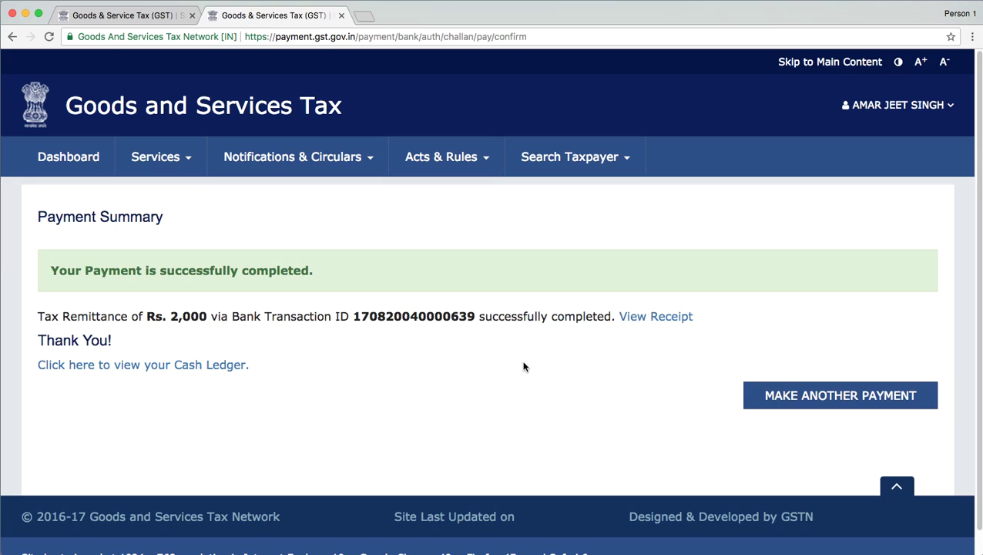
Step: Open the ₹2,000 payment receipt and check the Electronic Cash Ledger balance of ₹4,000.00
click(648, 316)
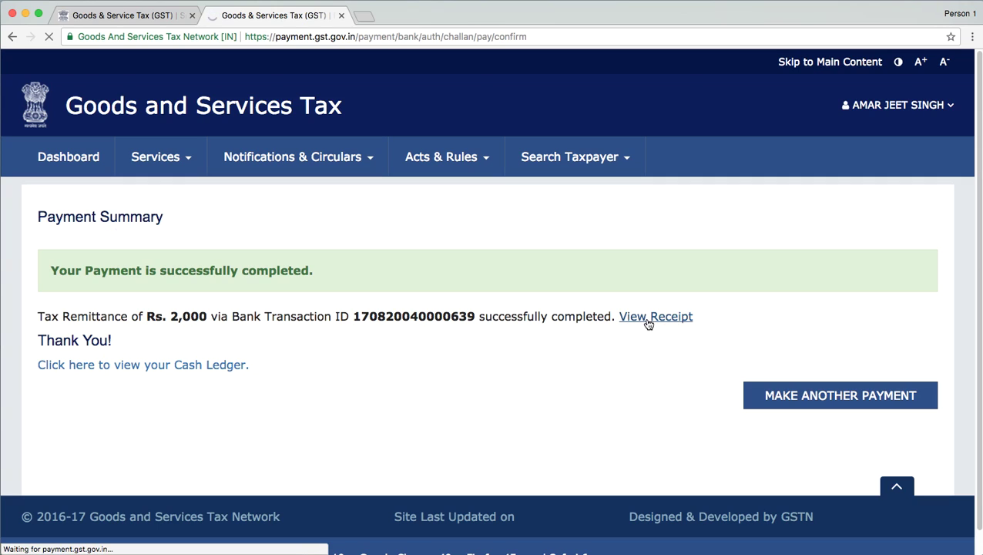
click(623, 316)
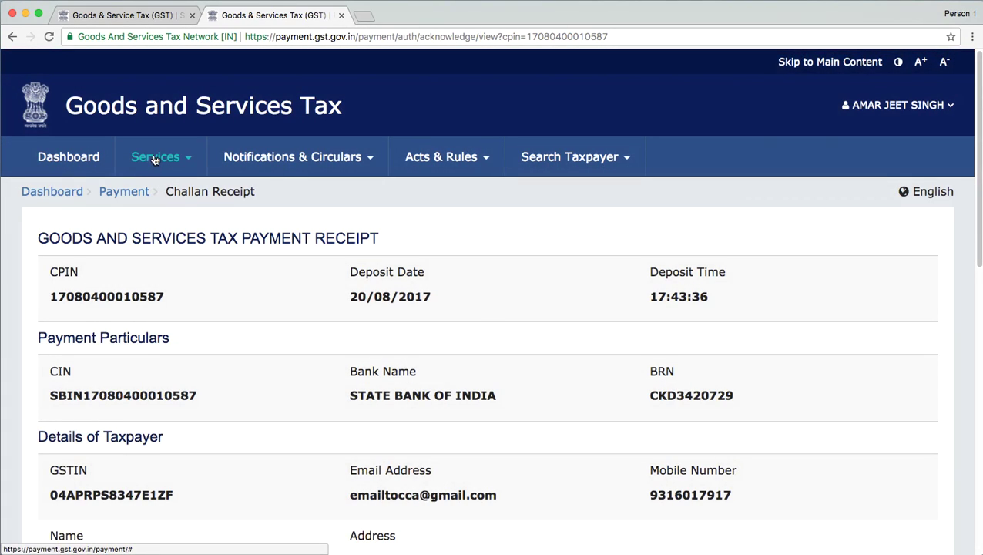
mouse_move(149, 169)
mouse_move(125, 195)
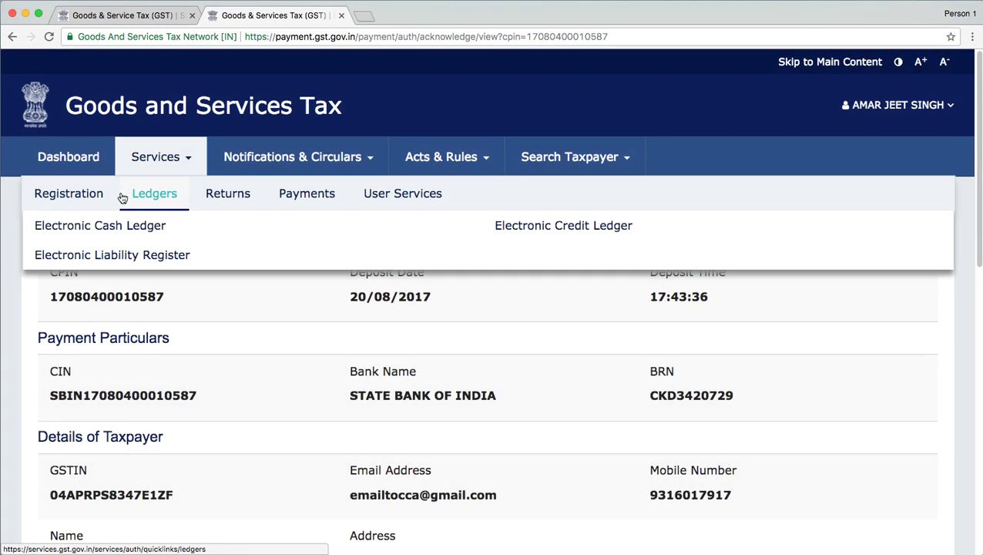
click(104, 231)
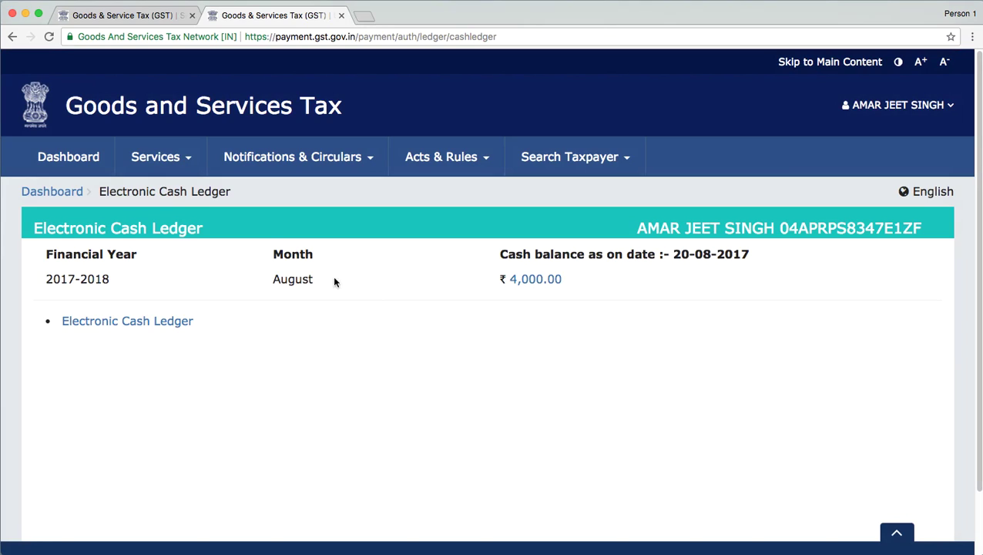
click(12, 36)
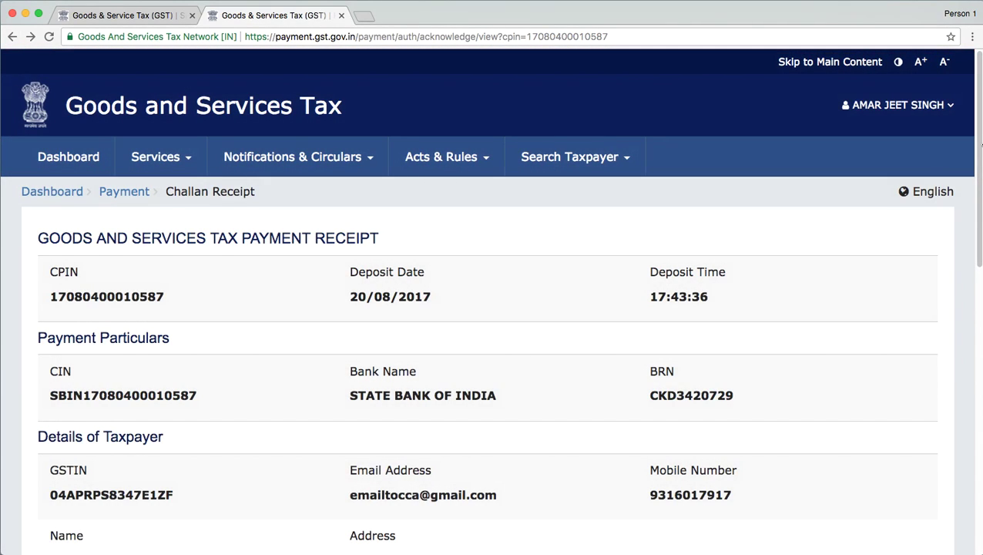
drag(981, 144, 981, 285)
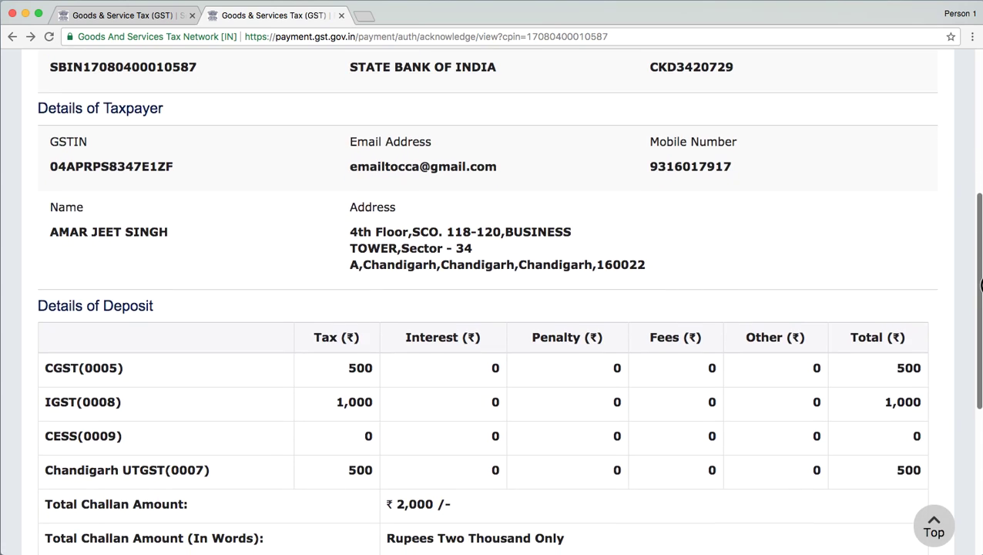
scroll(981, 285, up, 5)
click(156, 154)
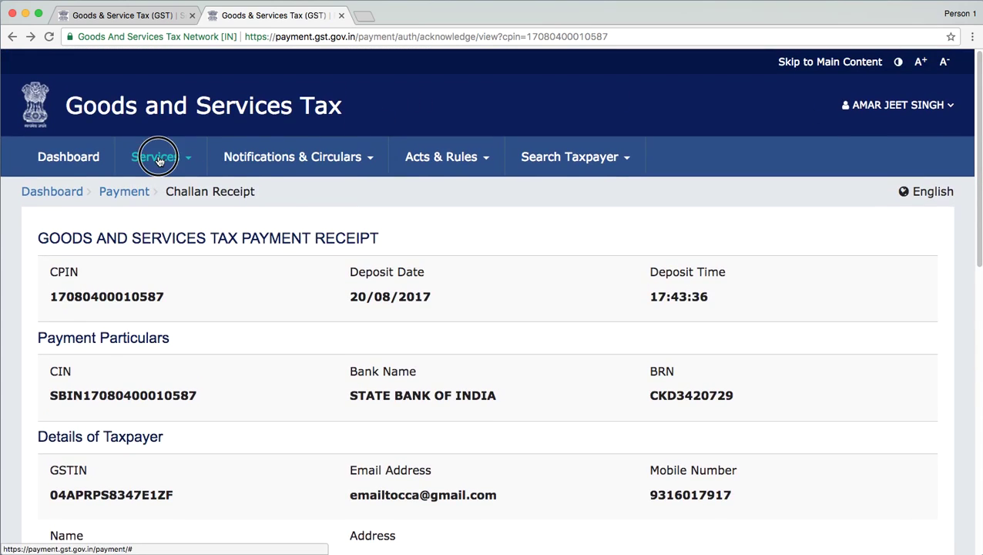
mouse_move(219, 202)
mouse_move(279, 202)
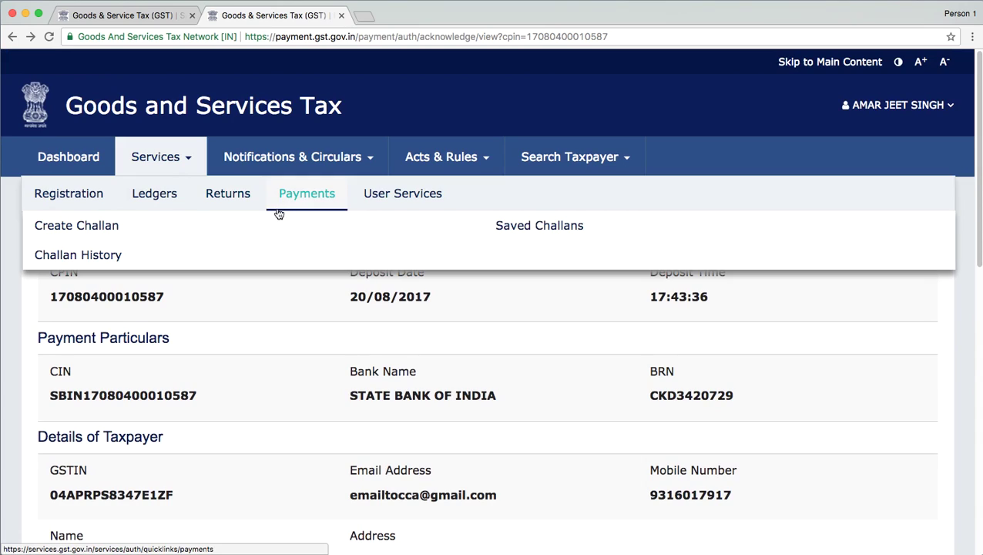
Step: In Challan History, confirm the latest ₹2,000 challan is PAID and note the AWAITING BANK CONFIRMATION one
click(71, 256)
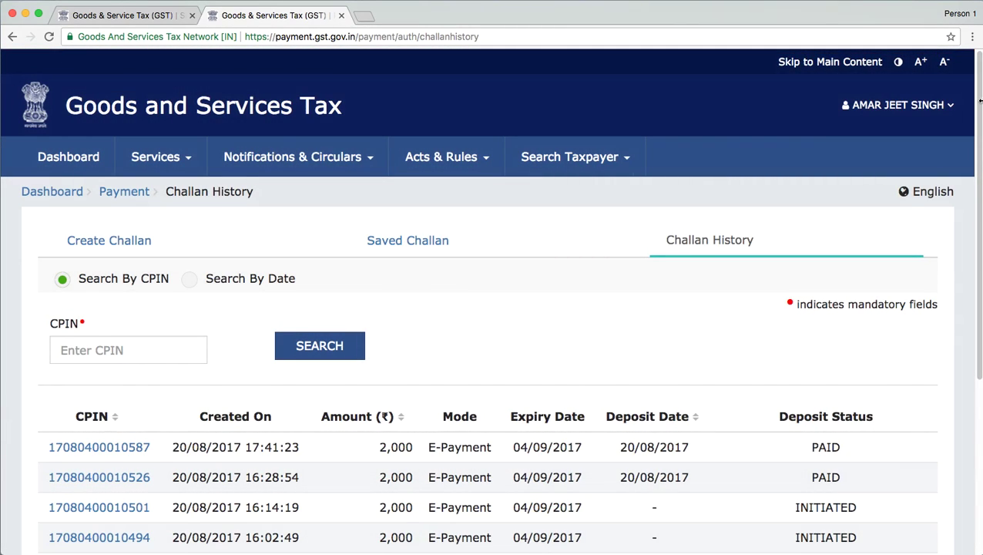
drag(980, 102, 981, 244)
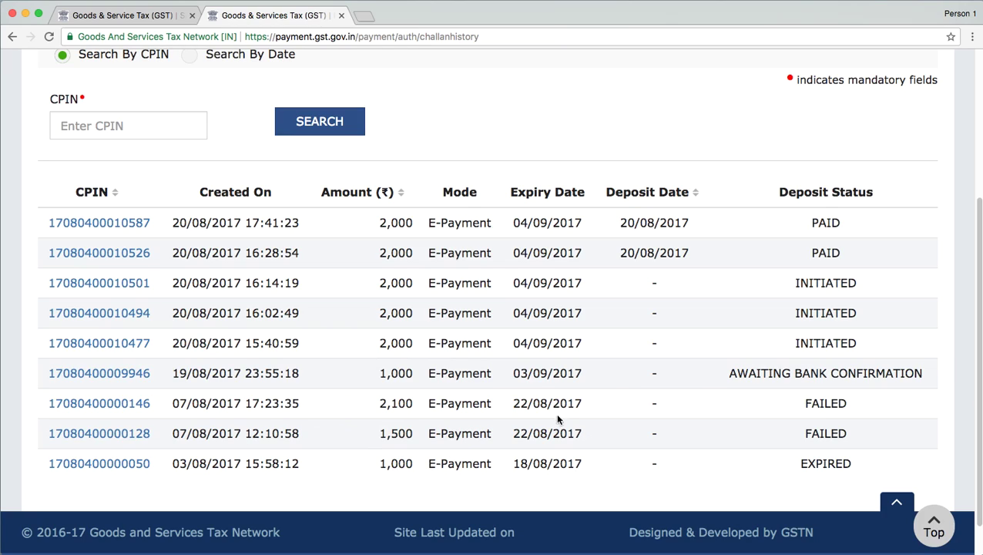
drag(417, 256, 367, 249)
click(781, 213)
drag(851, 221, 155, 233)
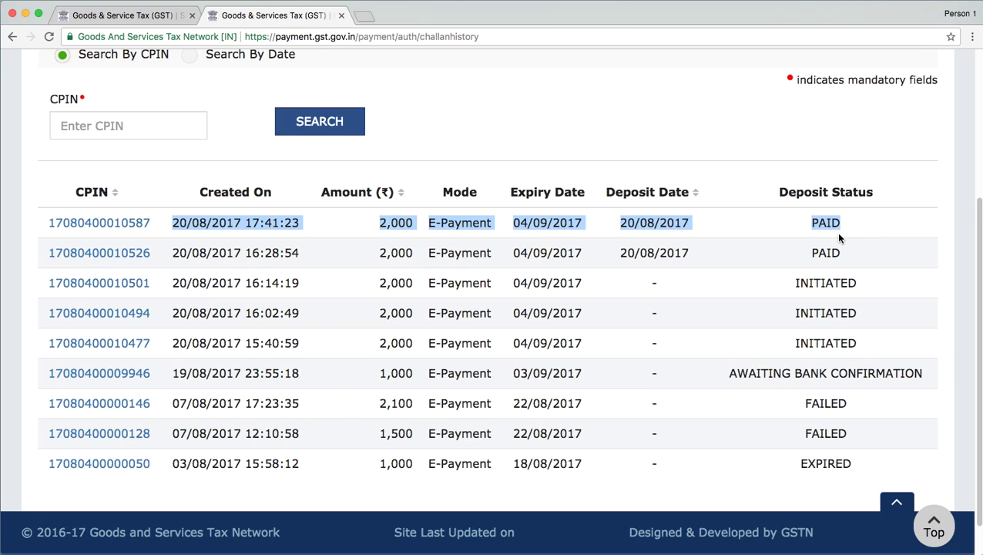
drag(927, 373, 715, 374)
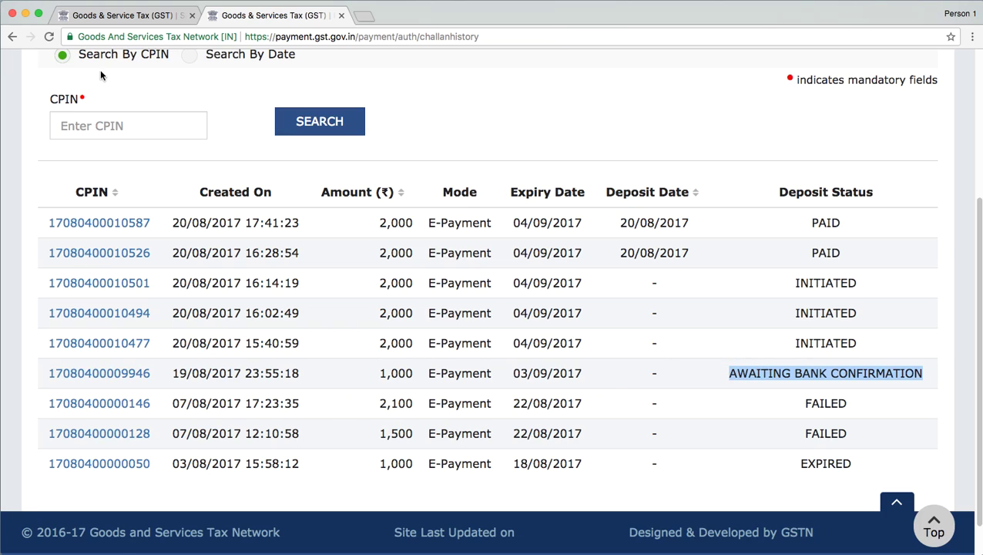
click(103, 224)
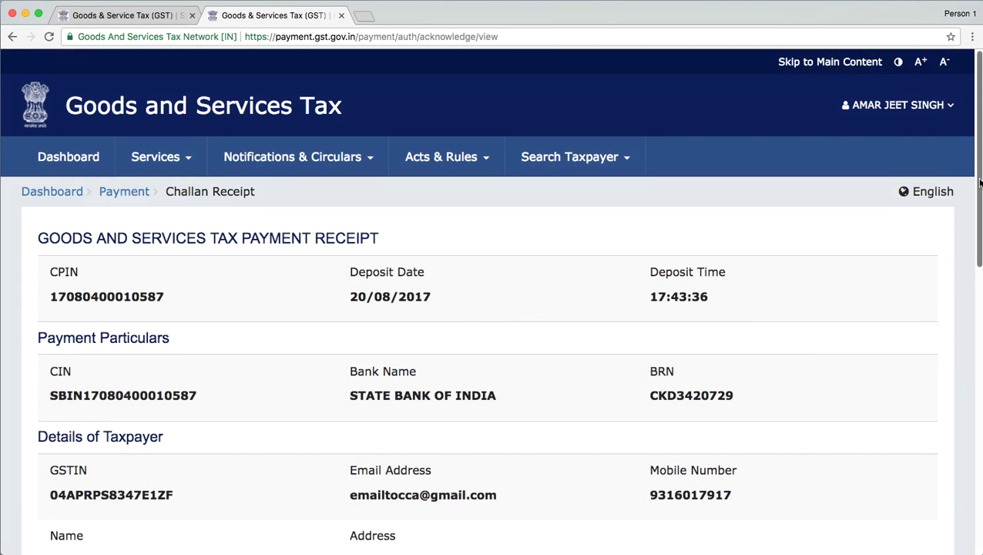
drag(976, 193, 955, 460)
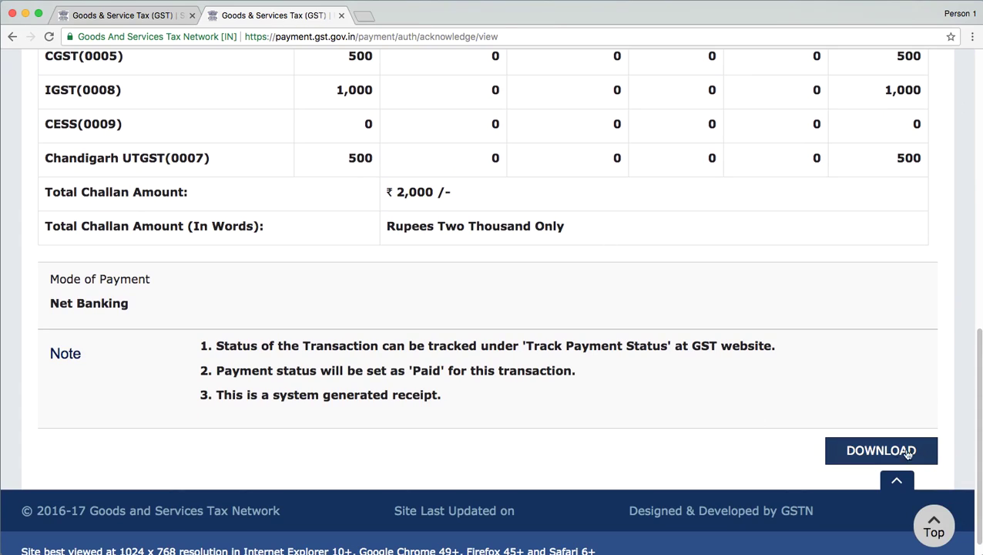
click(861, 446)
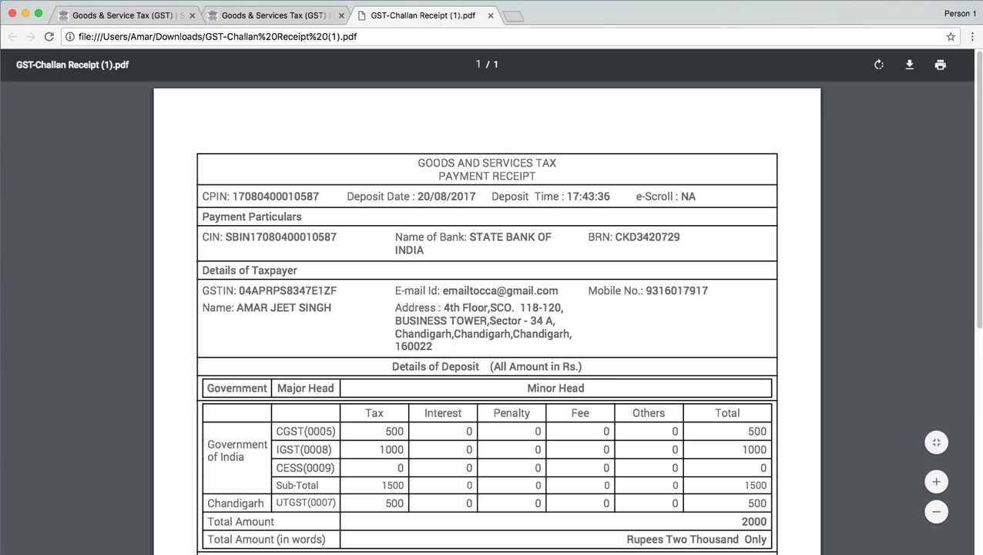
Step: Review GST-Challan Receipt (1).pdf showing ₹2,000, then switch back to the GST receipt tab
drag(979, 138, 980, 183)
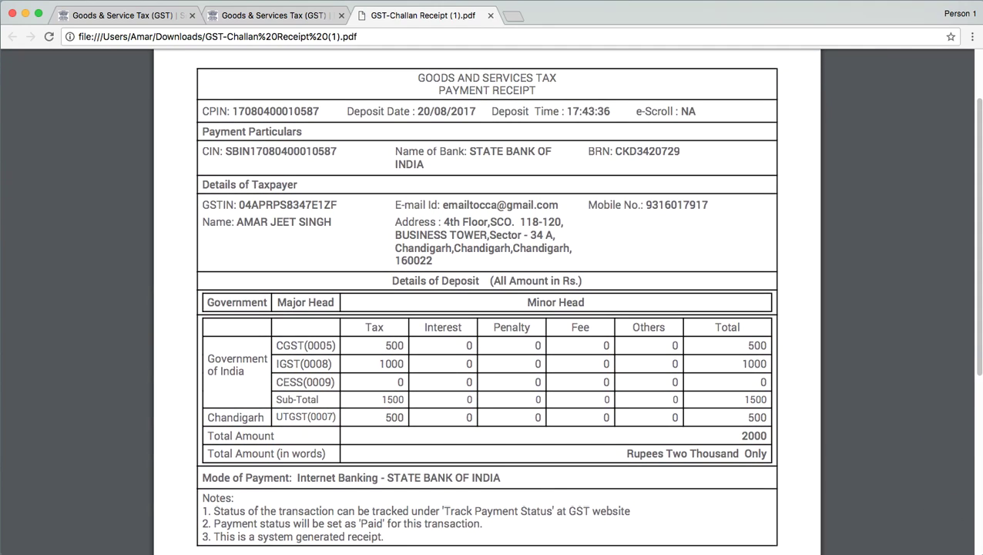
click(282, 16)
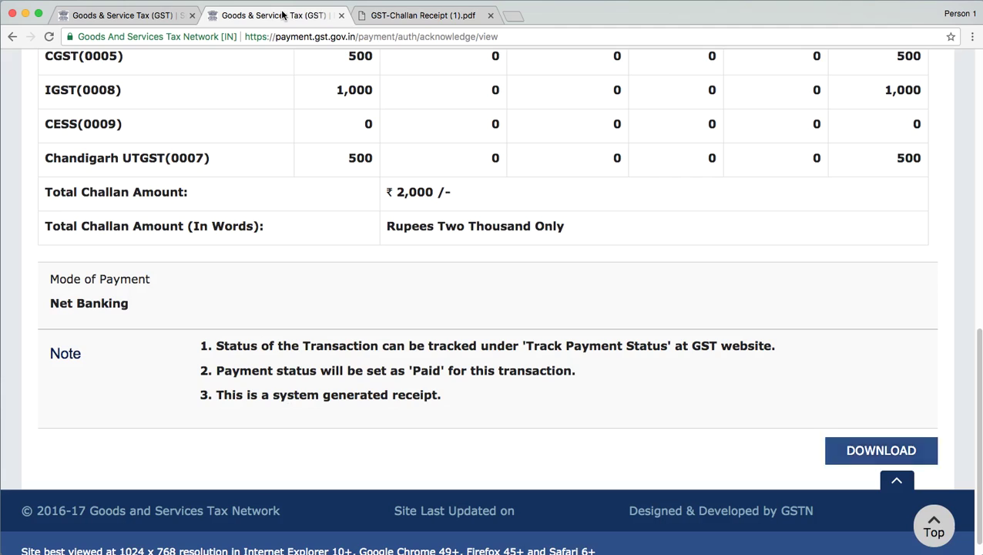
Step: Go from the receipt back to Challan History via Services > Payments and scroll the table
drag(976, 353, 954, 125)
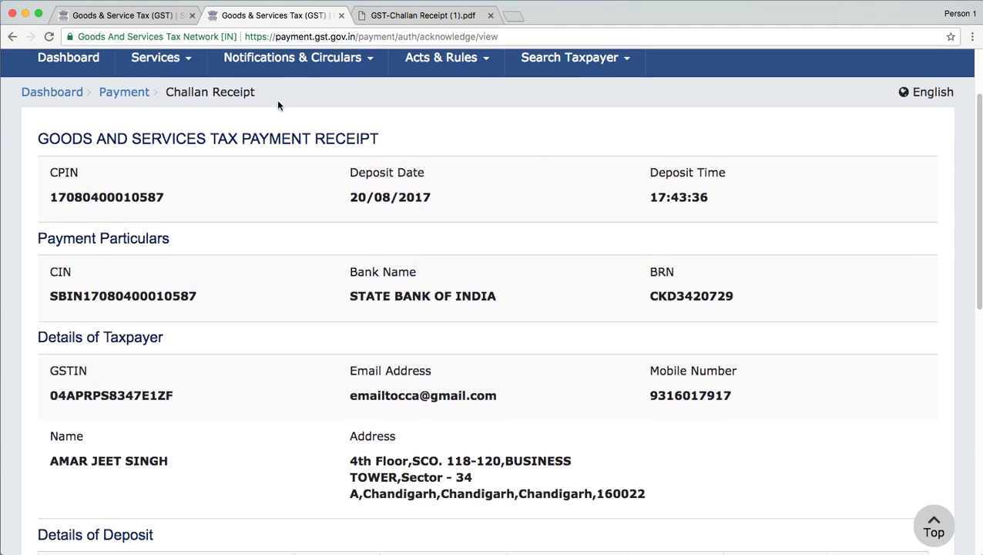
click(171, 66)
mouse_move(271, 97)
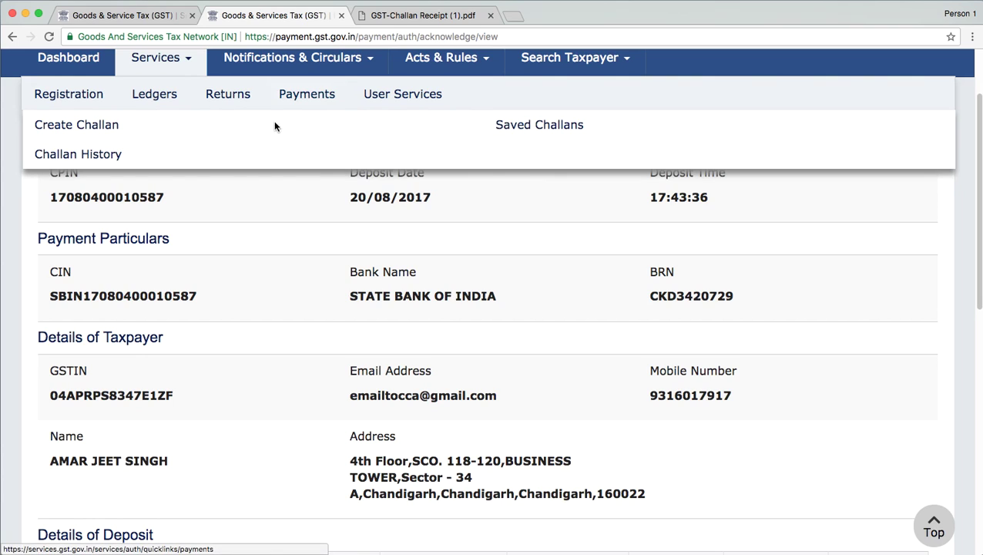
click(115, 154)
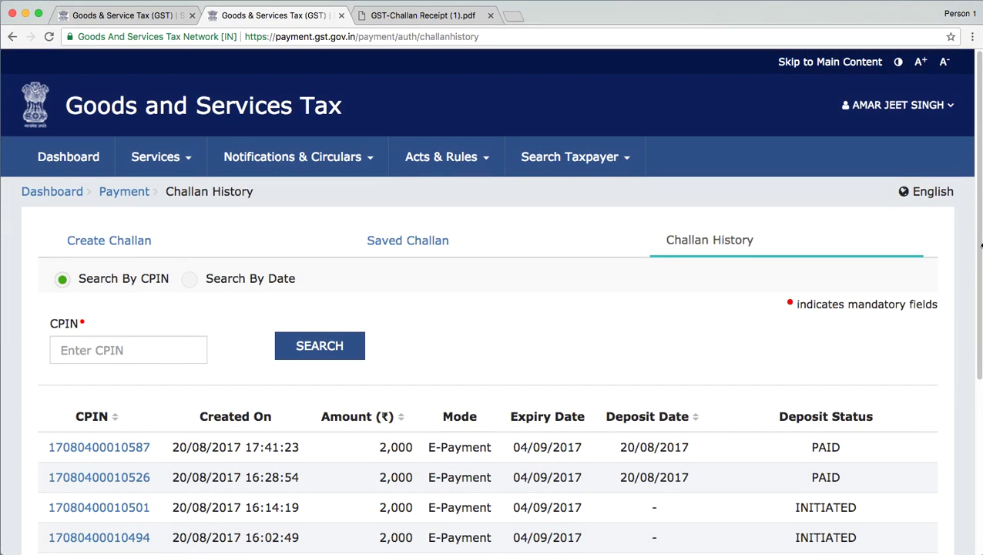
click(979, 376)
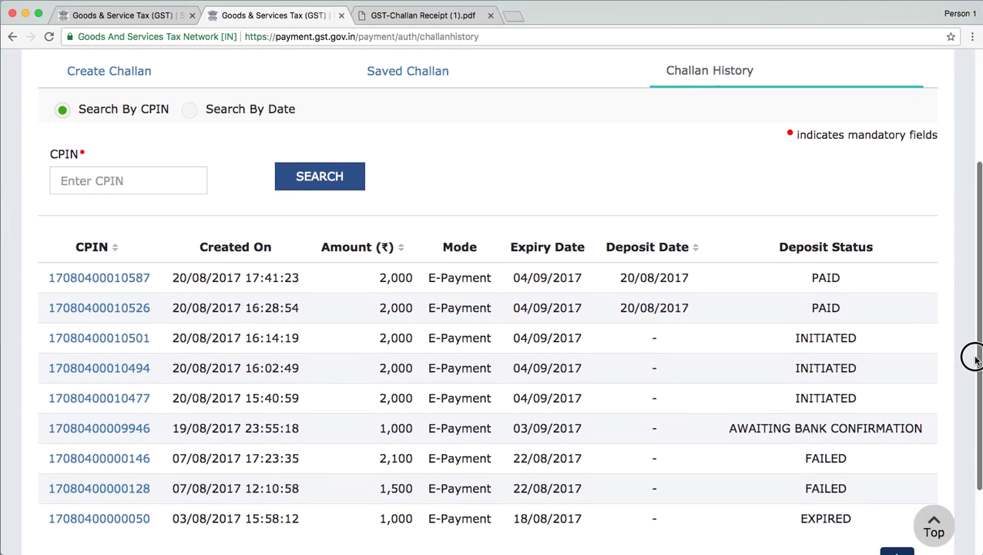
drag(976, 359, 968, 373)
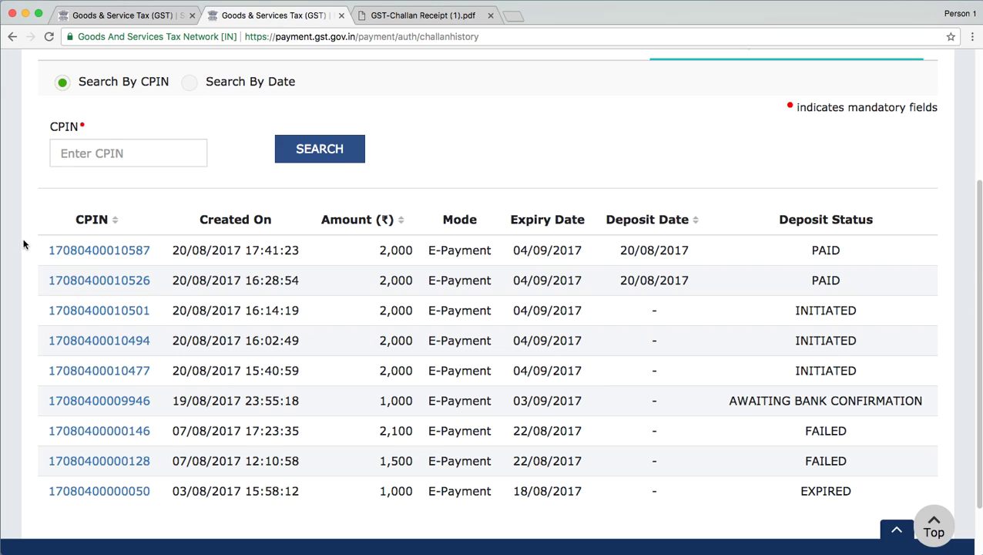
click(98, 311)
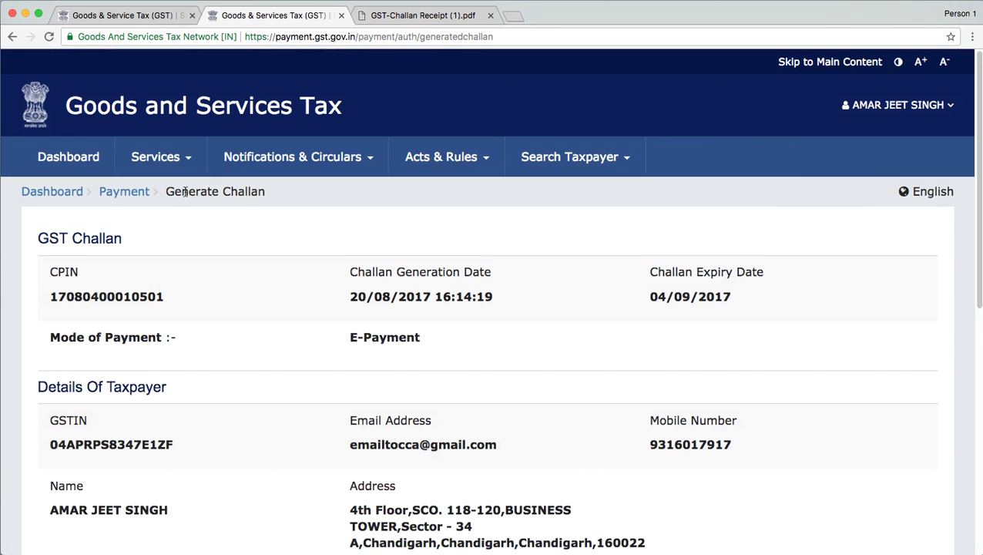
click(176, 156)
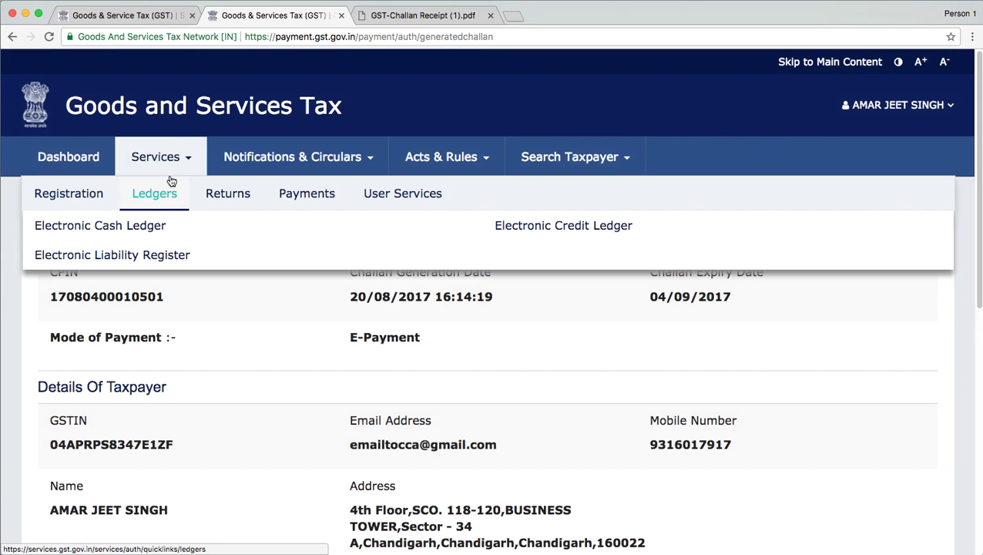
mouse_move(307, 193)
click(95, 257)
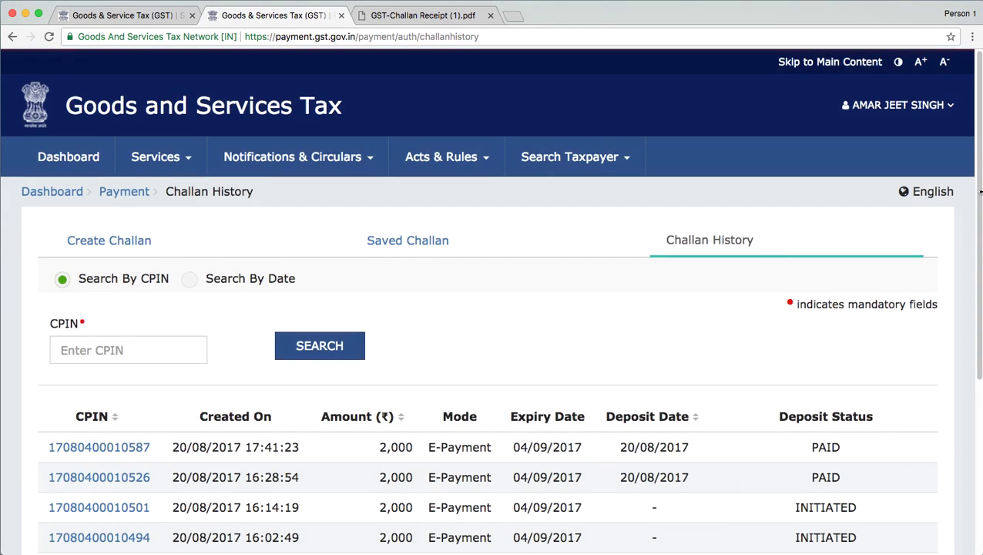
drag(981, 150, 981, 330)
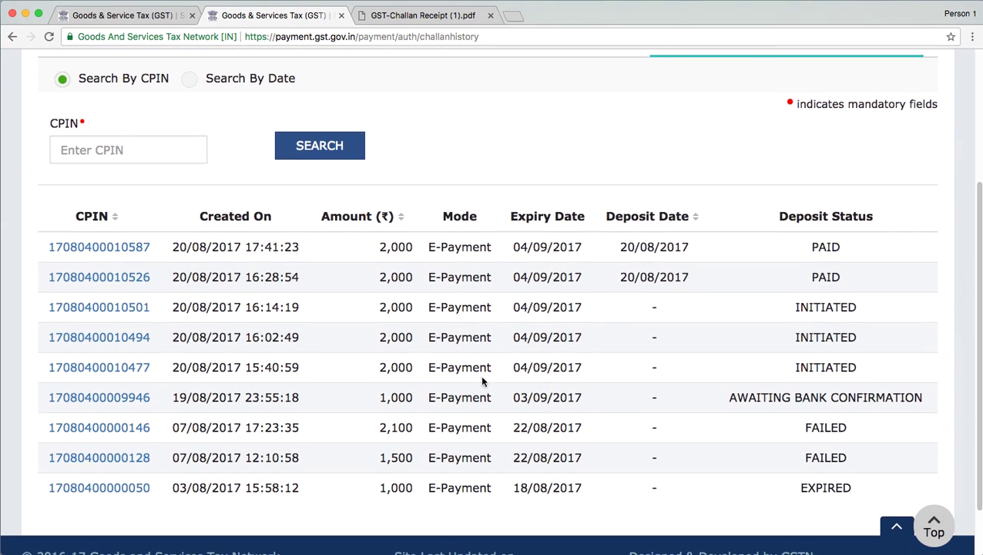